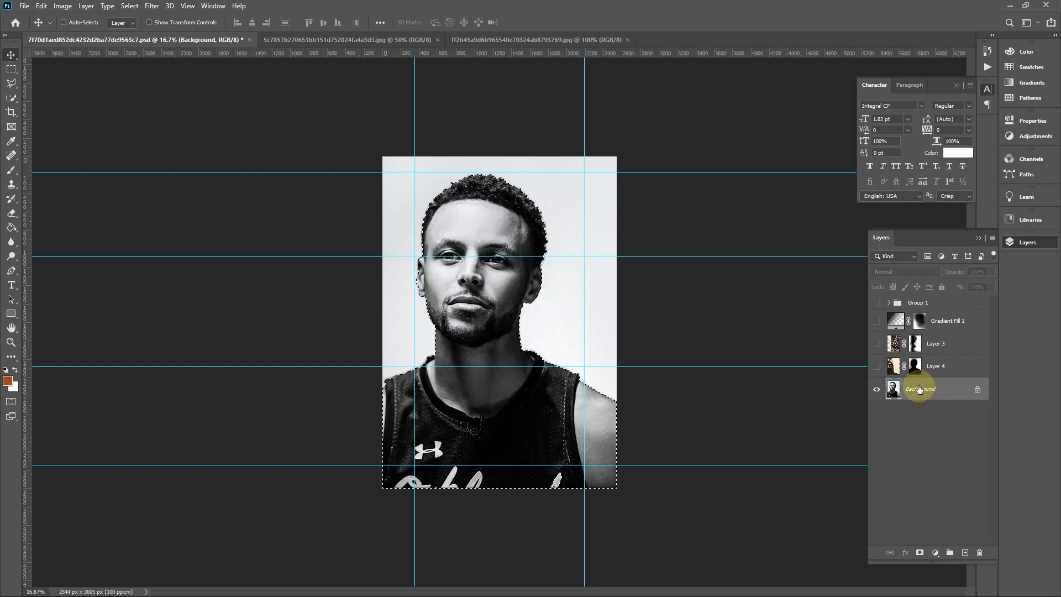
- Copy the selected portrait subject to its own layer, hide that copy and make the Background layer active
key(ctrl+j)
click(919, 413)
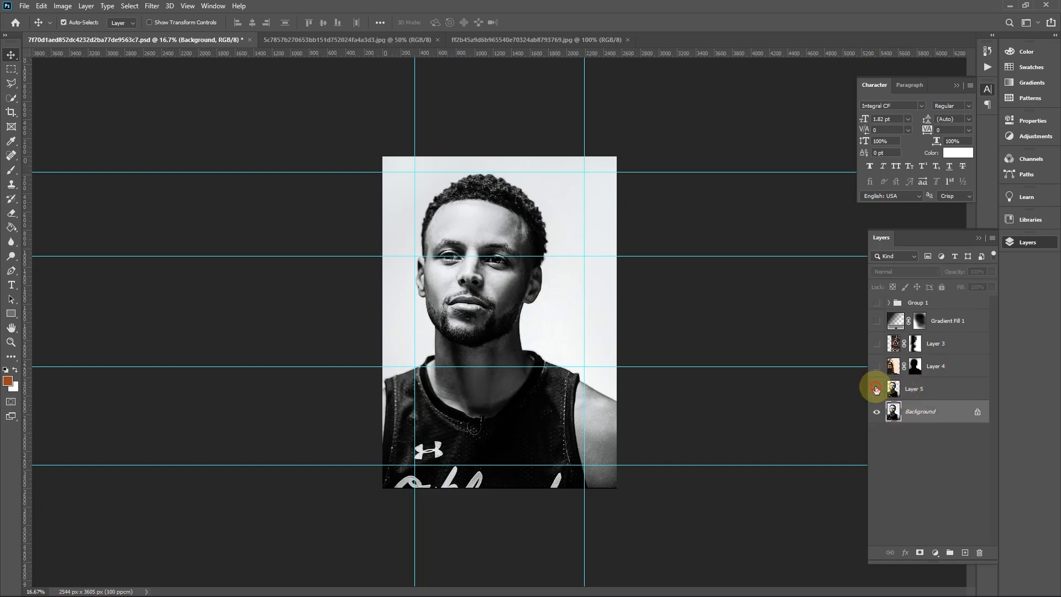
- Switch to the photo of the player dribbling on the court and copy the whole image
click(332, 40)
key(ctrl+a)
click(41, 6)
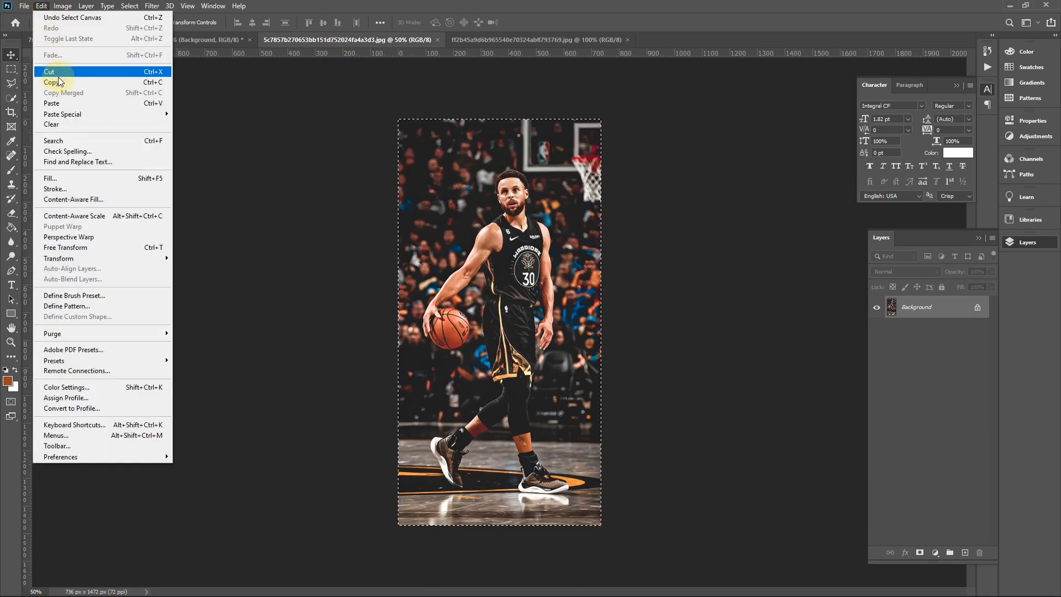
click(52, 82)
- Paste the court photo above Layer 5 in the portrait document, scaled to the full canvas height and aligned to the right edge
click(71, 44)
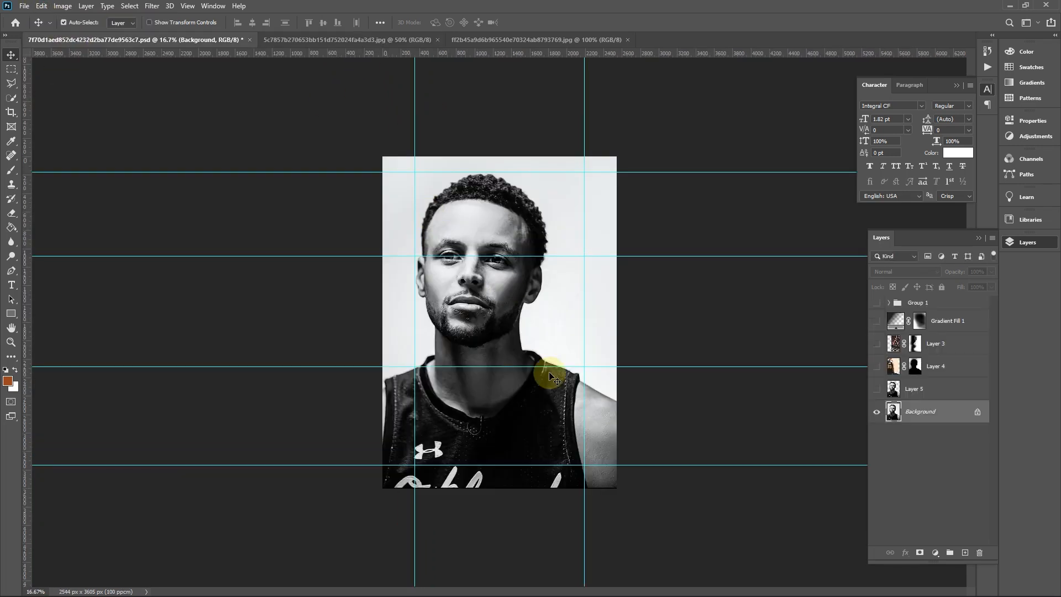
click(923, 385)
key(ctrl+v)
key(ctrl+t)
drag(515, 253, 515, 159)
drag(501, 395, 506, 490)
drag(538, 419, 563, 424)
key(Return)
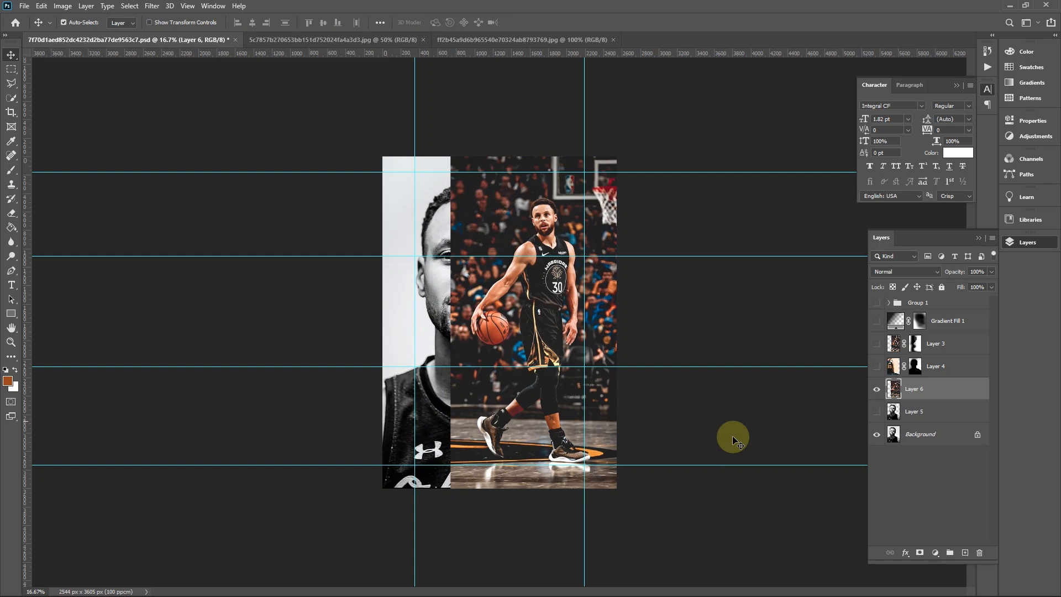
- Add a mask to Layer 6 and paint black with a large soft brush to fade the court photo's left side into the portrait
click(919, 552)
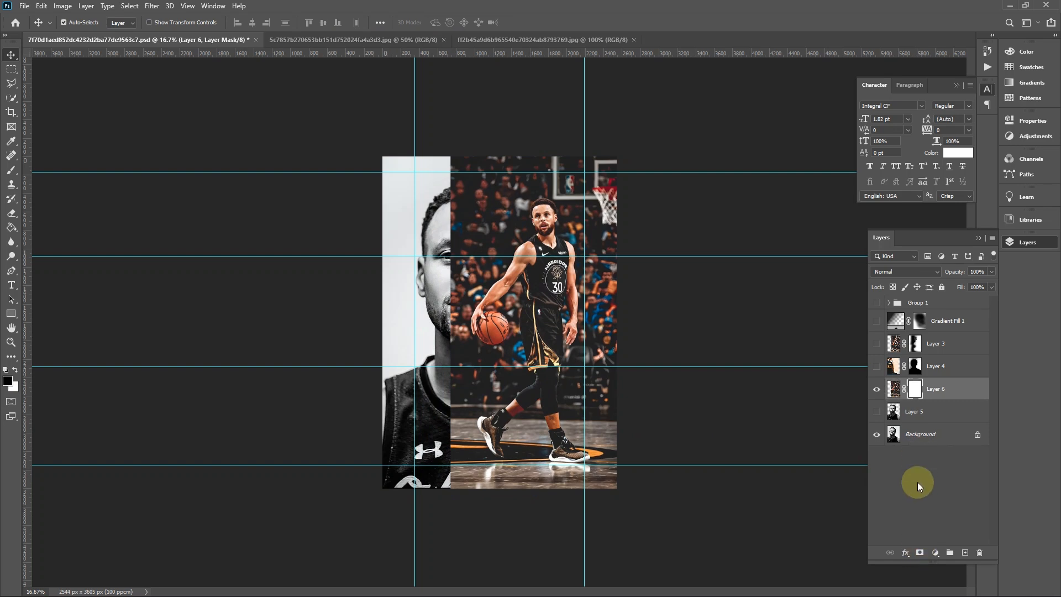
click(12, 171)
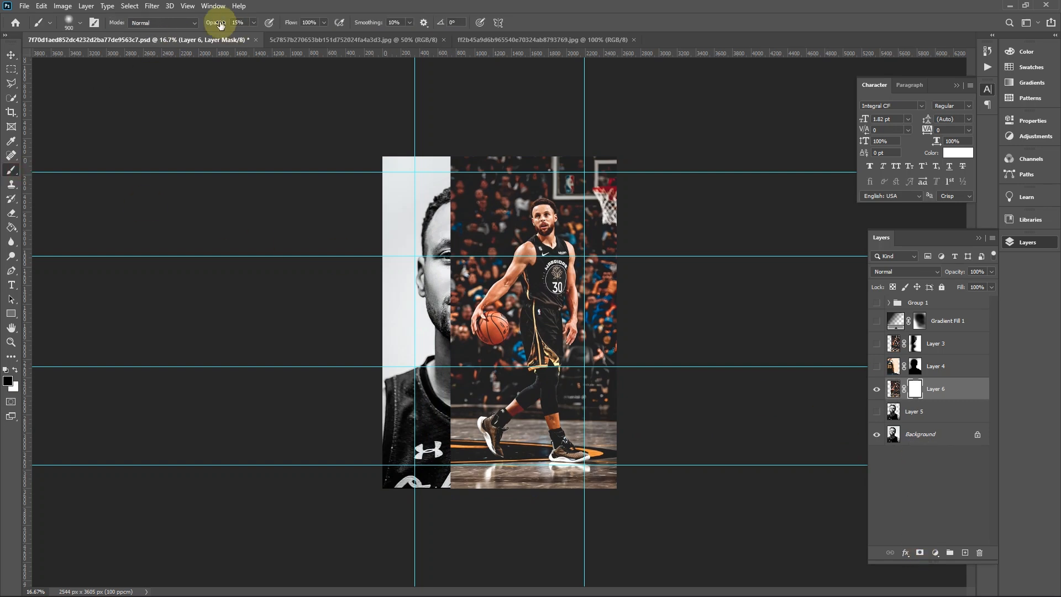
click(69, 24)
click(66, 25)
key(])
drag(455, 263, 444, 263)
mouse_move(449, 308)
mouse_down()
mouse_move(445, 334)
mouse_move(456, 184)
mouse_move(446, 157)
mouse_move(456, 150)
mouse_move(443, 227)
mouse_move(443, 216)
mouse_move(451, 236)
mouse_move(448, 181)
mouse_move(440, 194)
mouse_move(450, 177)
mouse_move(435, 233)
mouse_move(484, 142)
mouse_move(483, 231)
mouse_move(504, 227)
mouse_move(489, 222)
mouse_move(506, 256)
mouse_move(484, 266)
mouse_up()
mouse_move(443, 360)
mouse_down()
mouse_move(463, 380)
mouse_move(449, 421)
mouse_move(463, 388)
mouse_move(457, 366)
mouse_move(446, 458)
mouse_move(451, 475)
mouse_move(460, 467)
mouse_move(452, 482)
mouse_move(475, 482)
mouse_up()
key(])
key(])
mouse_move(507, 449)
mouse_down()
mouse_move(483, 476)
mouse_move(457, 424)
mouse_move(442, 435)
mouse_move(462, 391)
mouse_move(443, 307)
mouse_up()
mouse_move(485, 256)
mouse_down()
mouse_move(501, 209)
mouse_move(476, 266)
mouse_up()
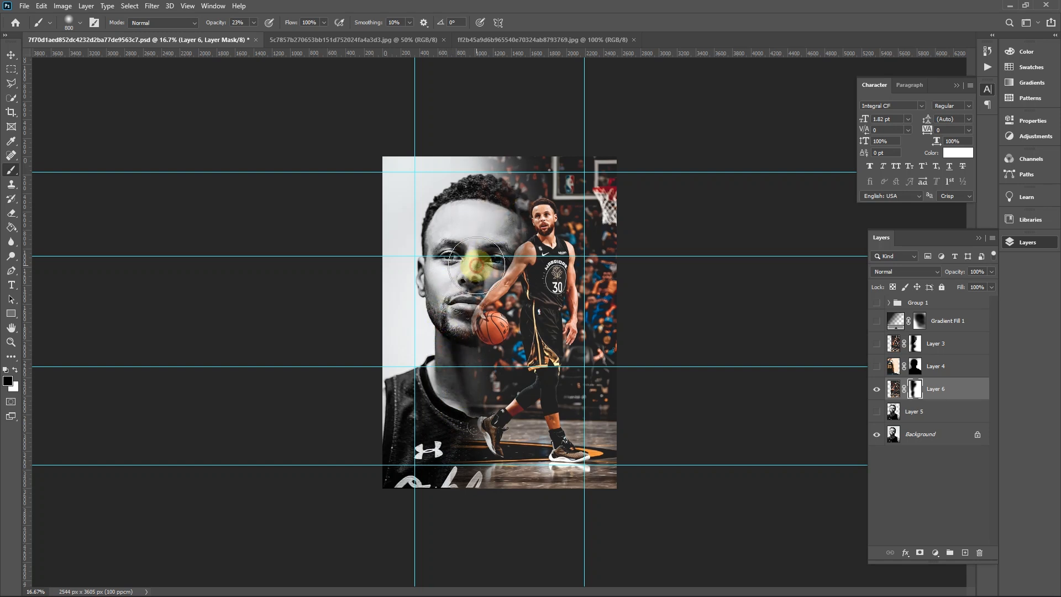
- Clean up the Layer 6 mask with a smaller black brush over the portrait's nose, mouth and cheek
scroll(489, 273, up, 12)
key(bracketleft)
key(bracketleft)
key(bracketleft)
key(bracketleft)
key(bracketleft)
key(bracketleft)
scroll(459, 314, down, 2)
scroll(463, 314, down, 2)
key(bracketleft)
key(bracketleft)
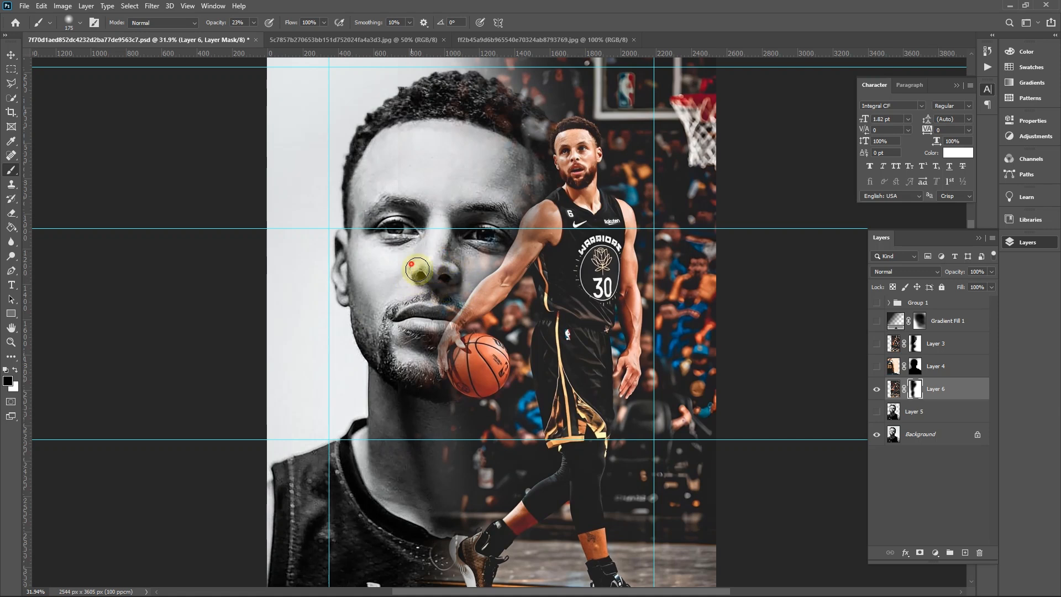
scroll(520, 215, down, 2)
- Paint white on the Layer 6 mask to restore the player's faded arm, hand and basketball
key(x)
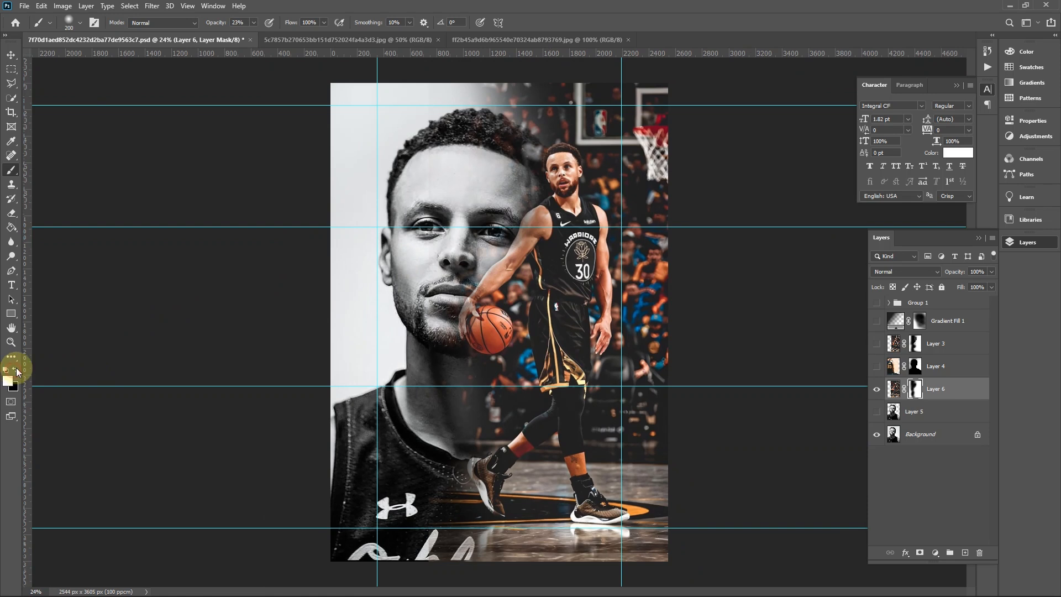
click(1025, 5)
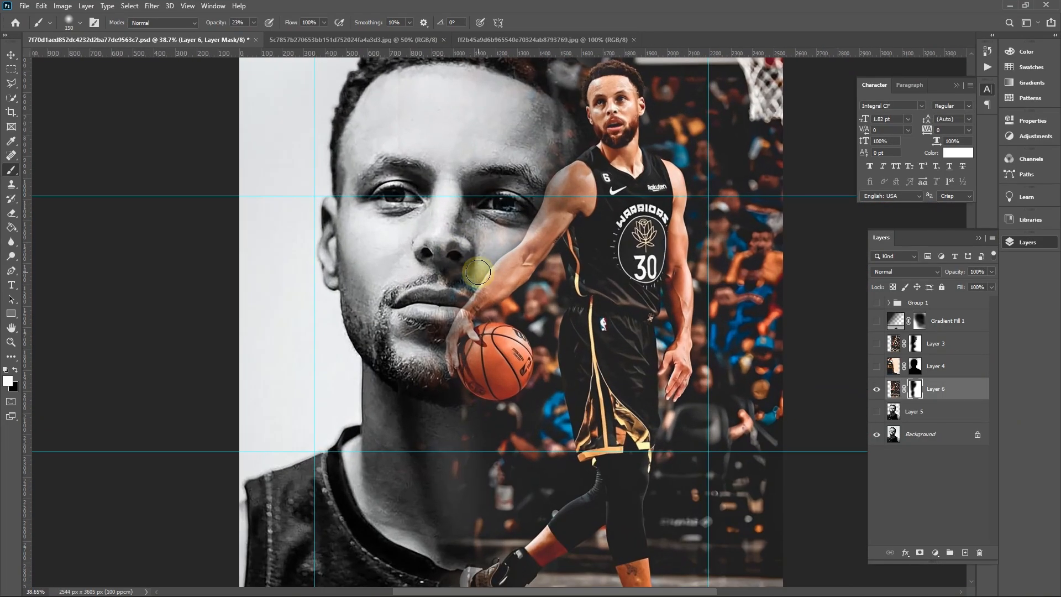
mouse_move(564, 197)
mouse_down()
mouse_move(549, 215)
mouse_move(576, 165)
mouse_move(566, 198)
mouse_up()
scroll(604, 197, down, 1)
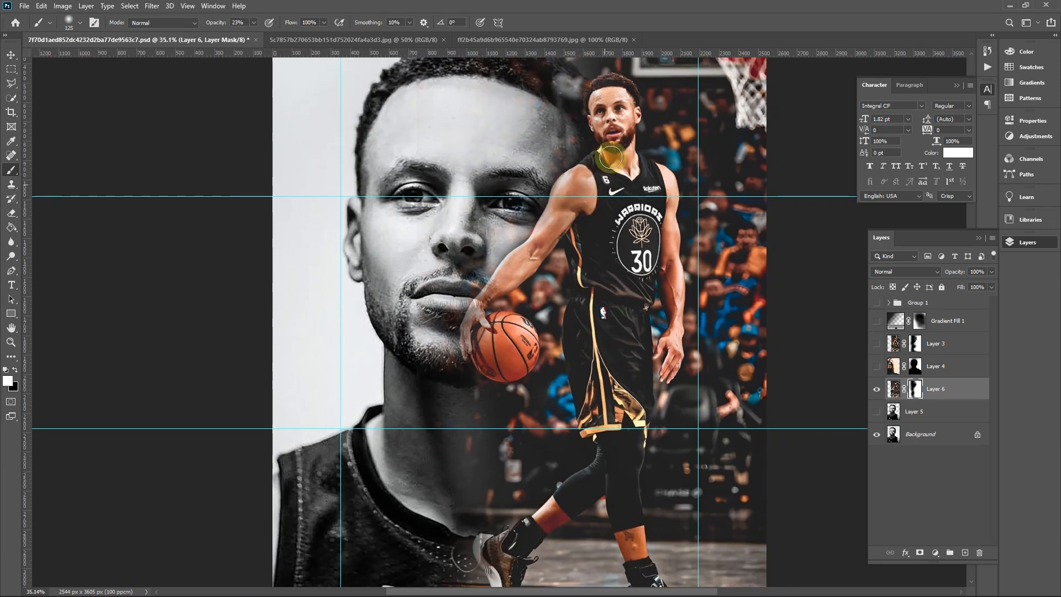
scroll(565, 193, up, 1)
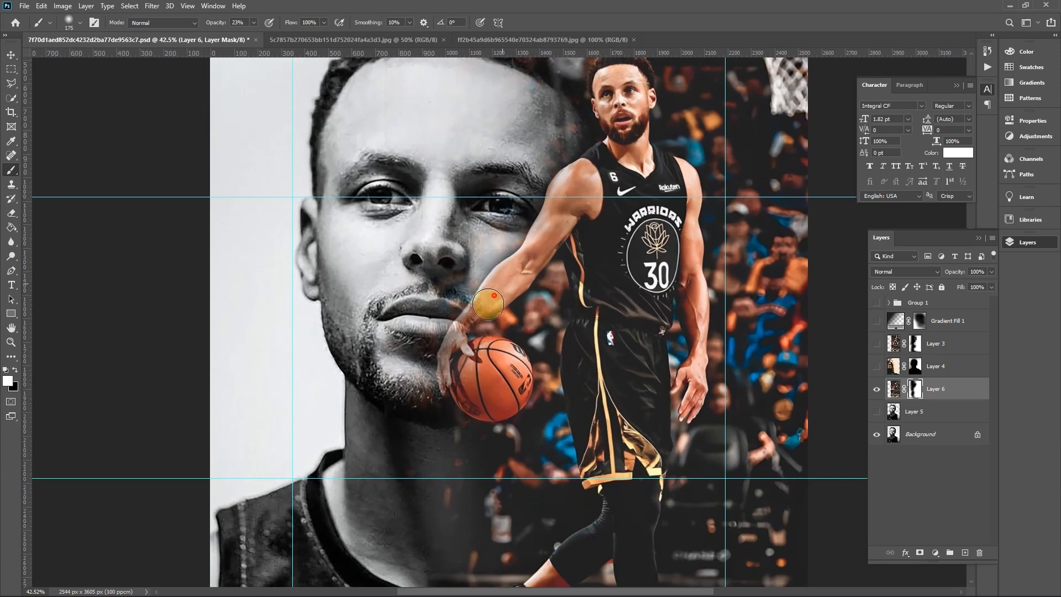
mouse_move(453, 399)
mouse_down()
mouse_move(457, 354)
mouse_move(447, 413)
mouse_move(469, 418)
mouse_up()
scroll(511, 432, down, 5)
drag(544, 405, 548, 327)
scroll(547, 324, down, 1)
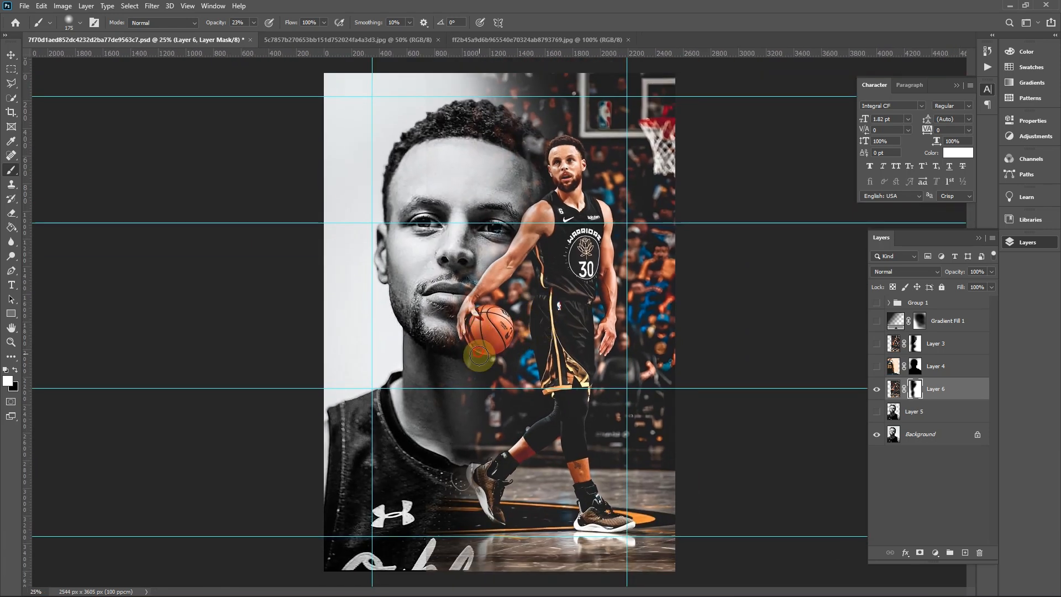
- Restore the player's rear shoe on the Layer 6 mask and touch up the blend between the floor and the jersey
drag(471, 475, 497, 521)
key(bracketright)
key(bracketright)
key(bracketright)
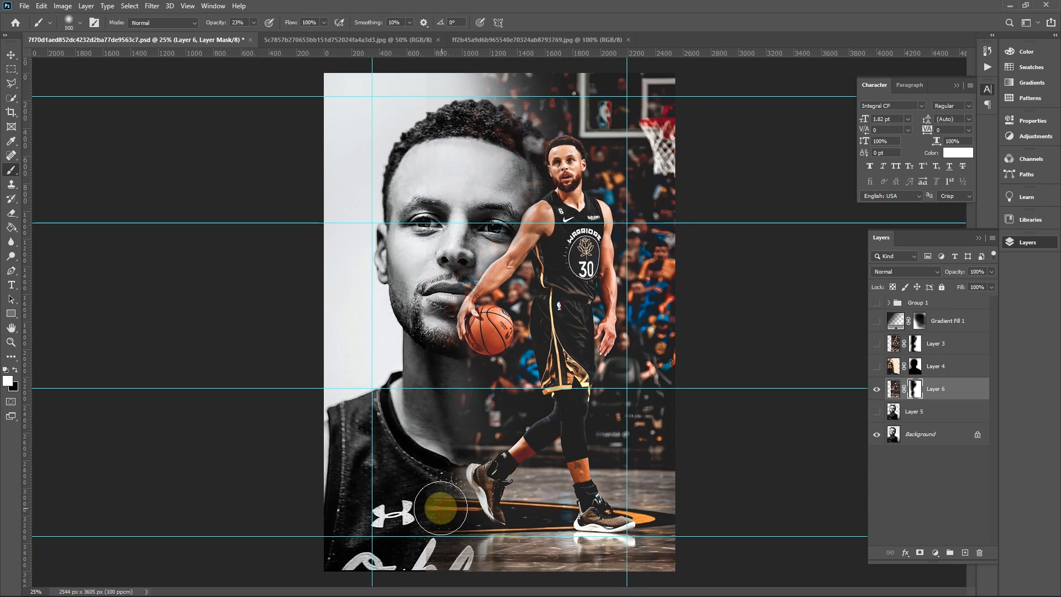
key(z)
key(b)
key(x)
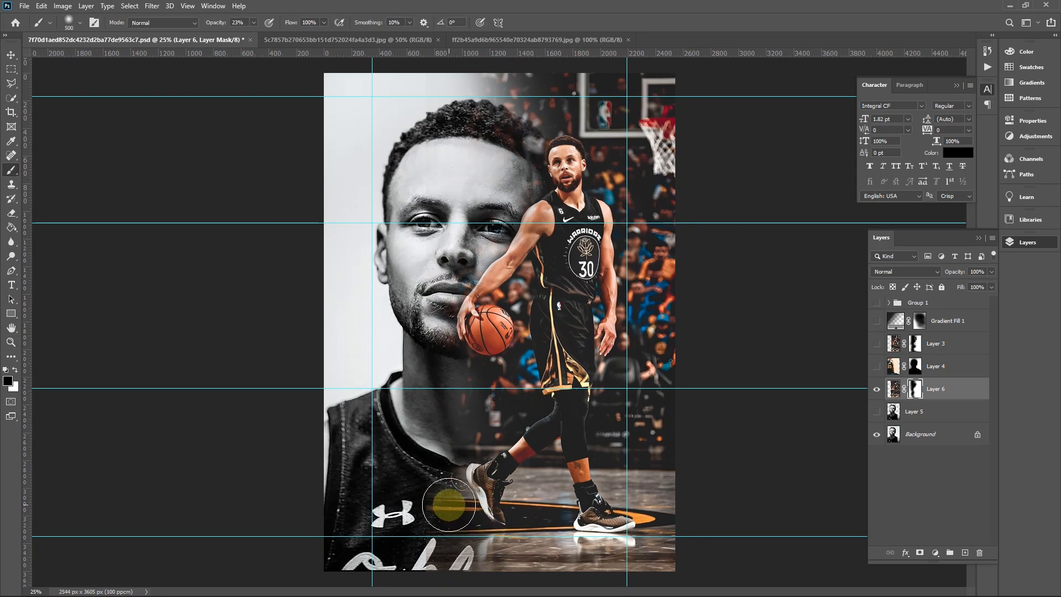
key(bracketleft)
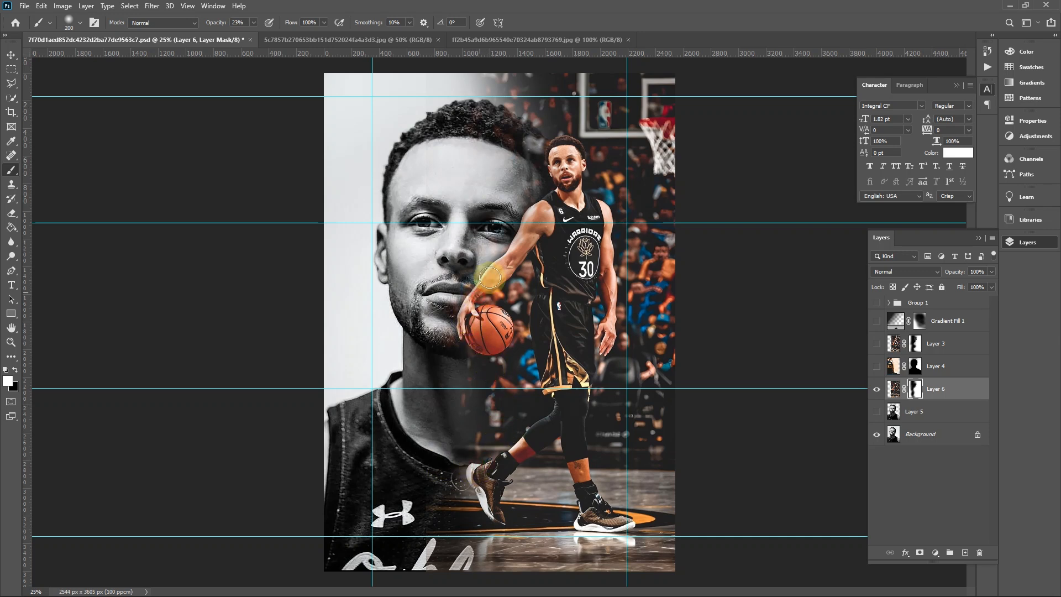
- Paint black on the Layer 6 mask with a 400 px brush along the canvas's upper edge above the portrait's hair
scroll(584, 354, down, 3)
scroll(573, 341, up, 1)
key(bracketright)
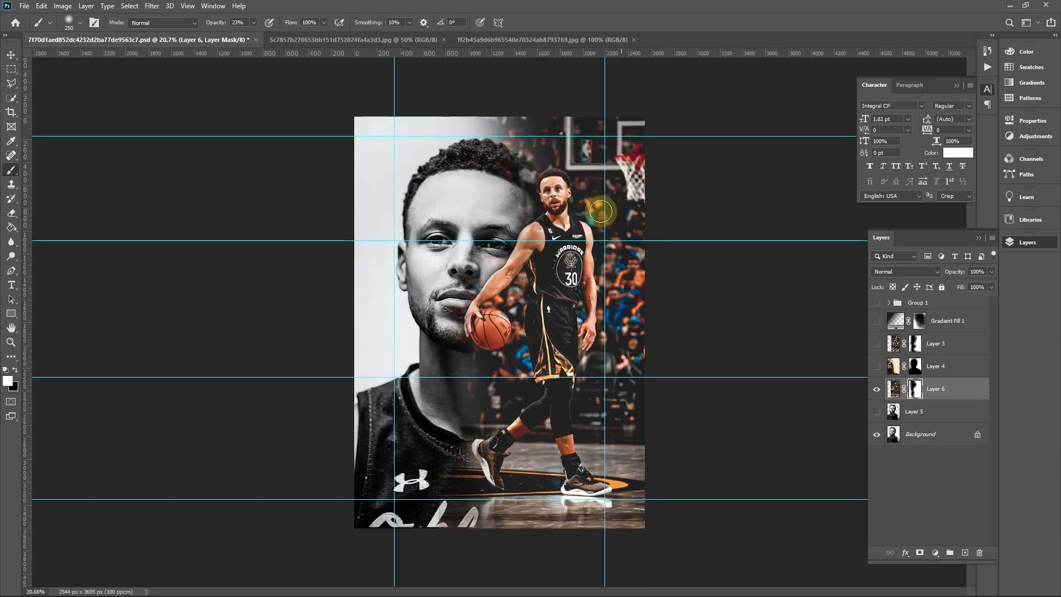
key(bracketright)
key(bracketright)
key(bracketright)
key(bracketright)
key(bracketright)
key(x)
key(bracketleft)
click(436, 128)
click(464, 121)
click(529, 123)
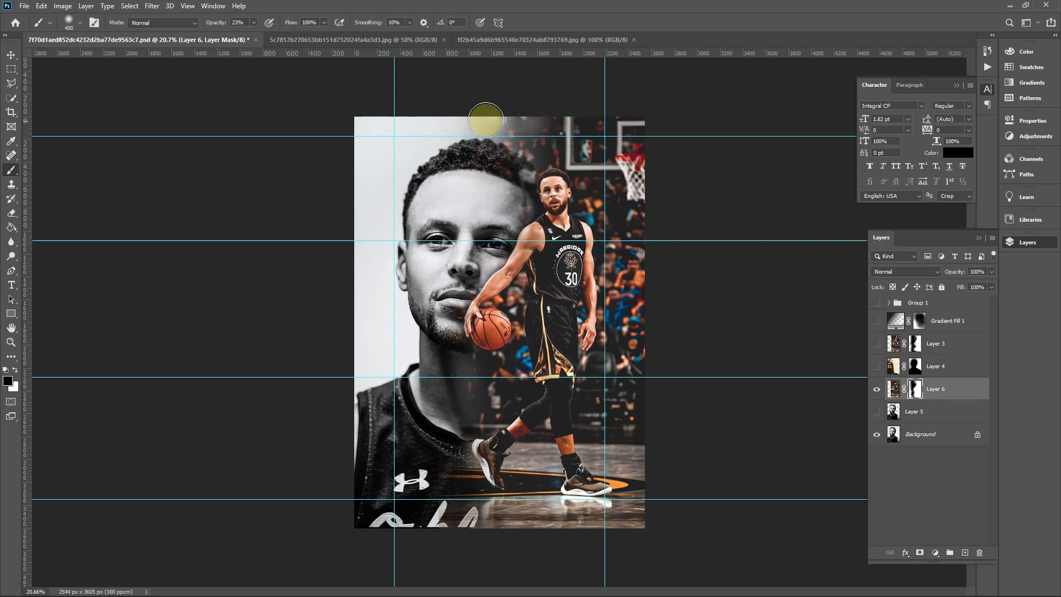
- Paint white on the Layer 6 mask with an 800 px brush to bring back the court background beside the portrait's hair
click(610, 135)
key(bracketright)
key(bracketright)
key(bracketright)
key(x)
click(537, 132)
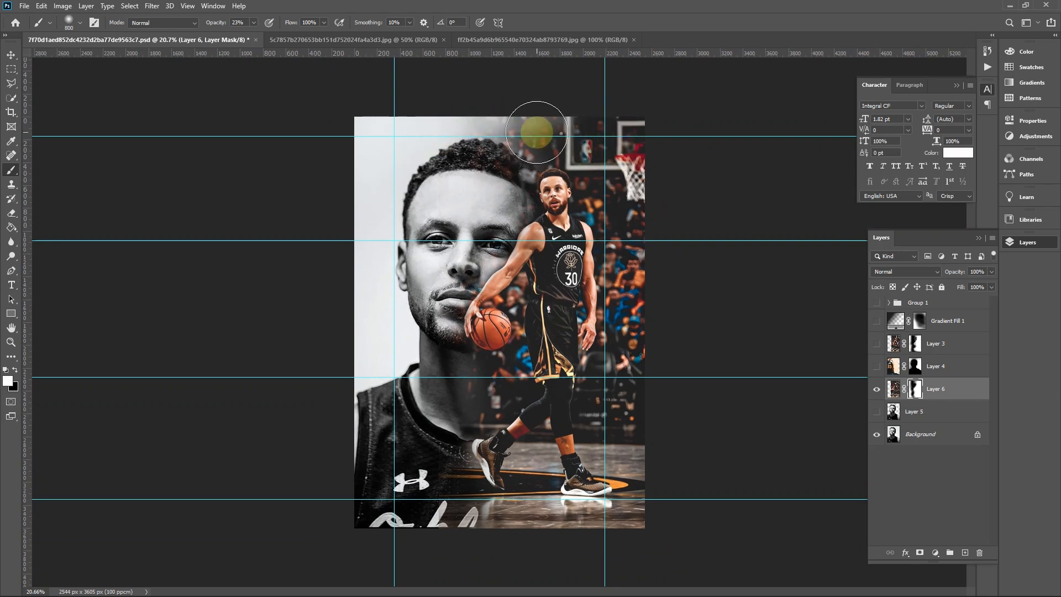
mouse_move(535, 126)
mouse_down()
mouse_move(570, 124)
mouse_move(585, 153)
mouse_move(563, 176)
mouse_move(550, 144)
mouse_move(501, 126)
mouse_move(584, 163)
mouse_up()
scroll(560, 326, down, 3)
scroll(484, 434, up, 1)
scroll(484, 434, up, 1)
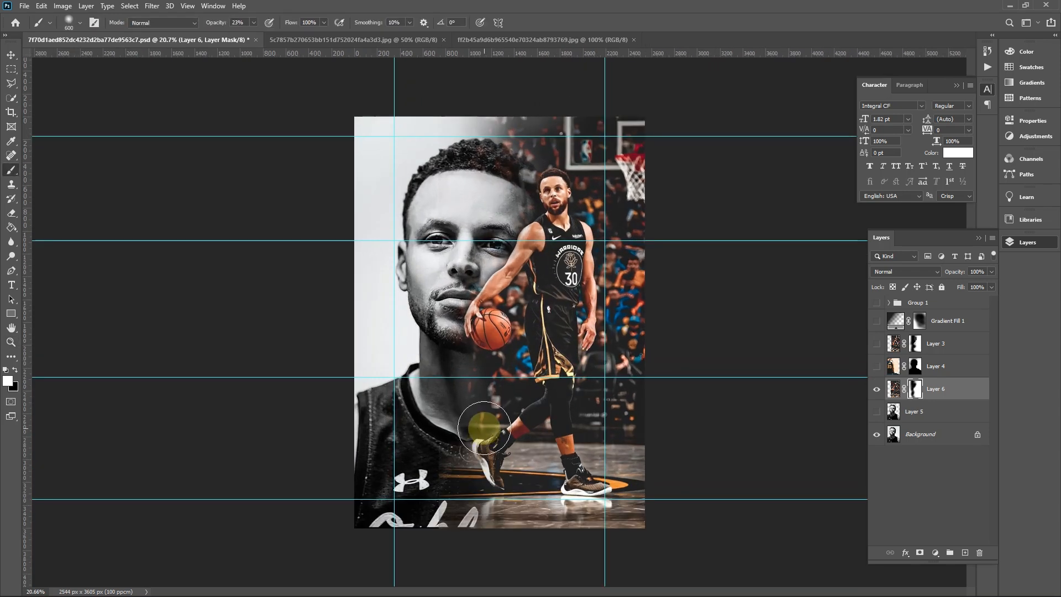
- Refine the Layer 6 mask around the player's rear shoe with a 300 px white brush
key(x)
key(bracketleft)
key(bracketleft)
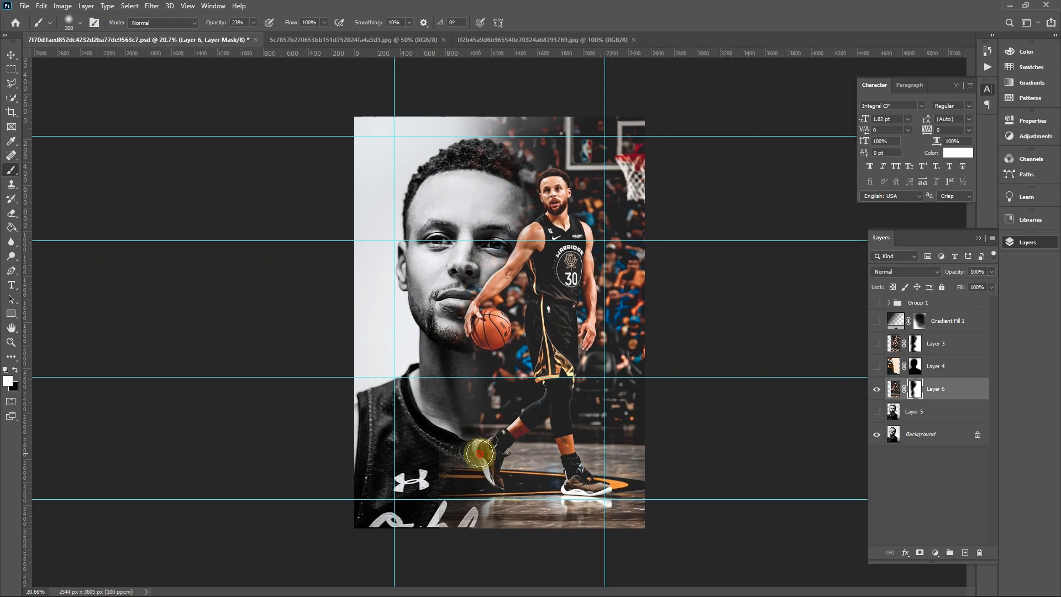
mouse_move(442, 445)
mouse_down()
mouse_move(491, 485)
mouse_move(487, 457)
mouse_up()
- Fade the court floor into the portrait's jersey on the Layer 6 mask with a 500 px black brush
key(bracketright)
key(bracketright)
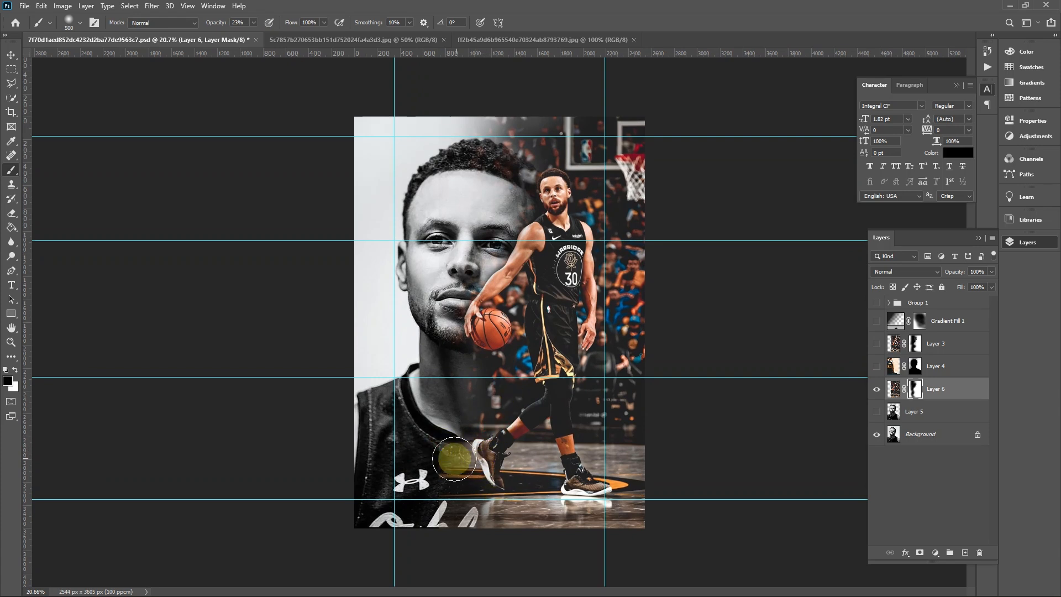
scroll(456, 462, up, 1)
mouse_move(426, 479)
mouse_down()
mouse_move(413, 546)
mouse_move(429, 500)
mouse_move(422, 537)
mouse_move(445, 540)
mouse_move(440, 508)
mouse_move(470, 546)
mouse_up()
scroll(464, 540, down, 2)
scroll(554, 412, up, 1)
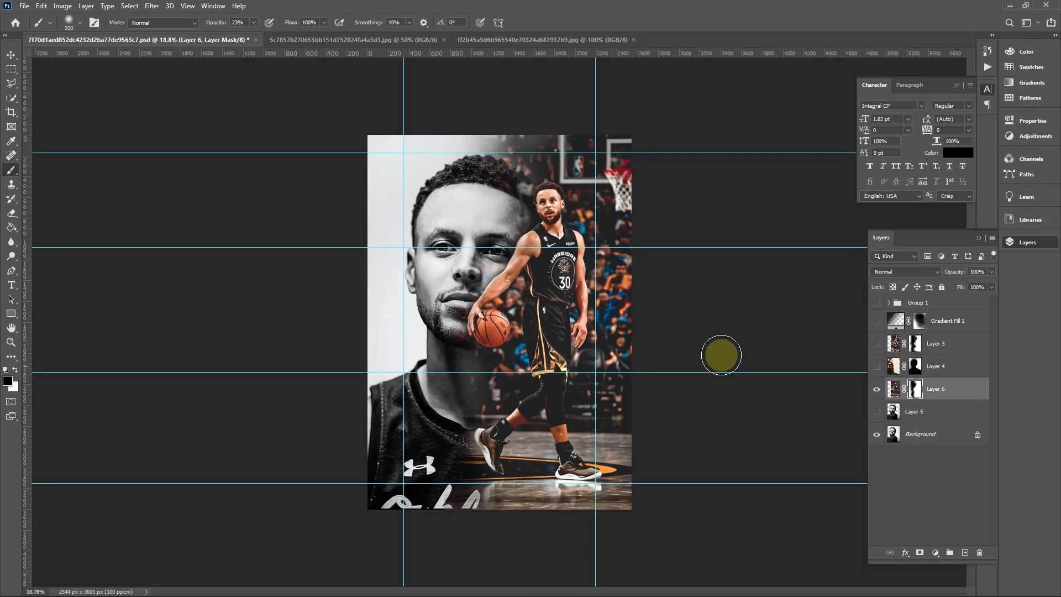
- Switch to the photo of the seated player seen from behind and copy the whole image
click(498, 39)
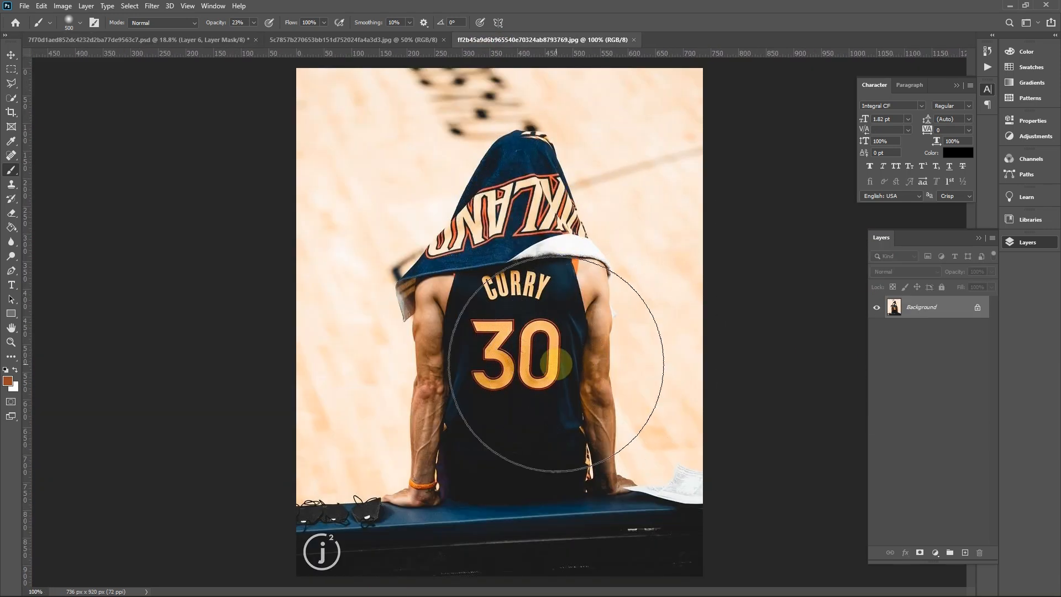
key(ctrl+a)
click(101, 6)
click(102, 7)
click(41, 6)
click(57, 82)
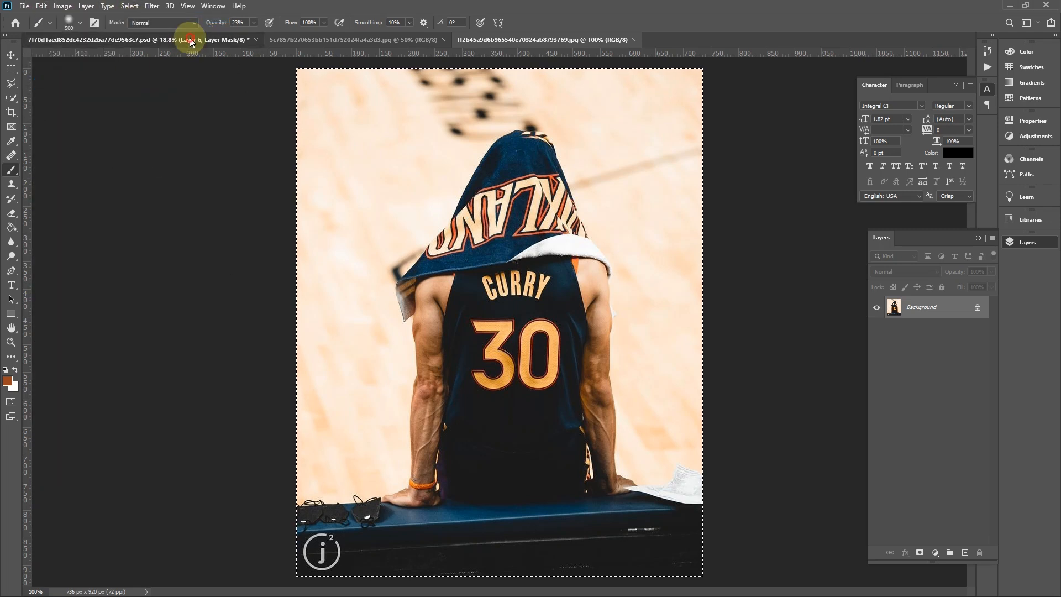
- Paste the seated player photo between the Background and Layer 5 in the portrait document, and show Layer 5
click(190, 39)
click(921, 427)
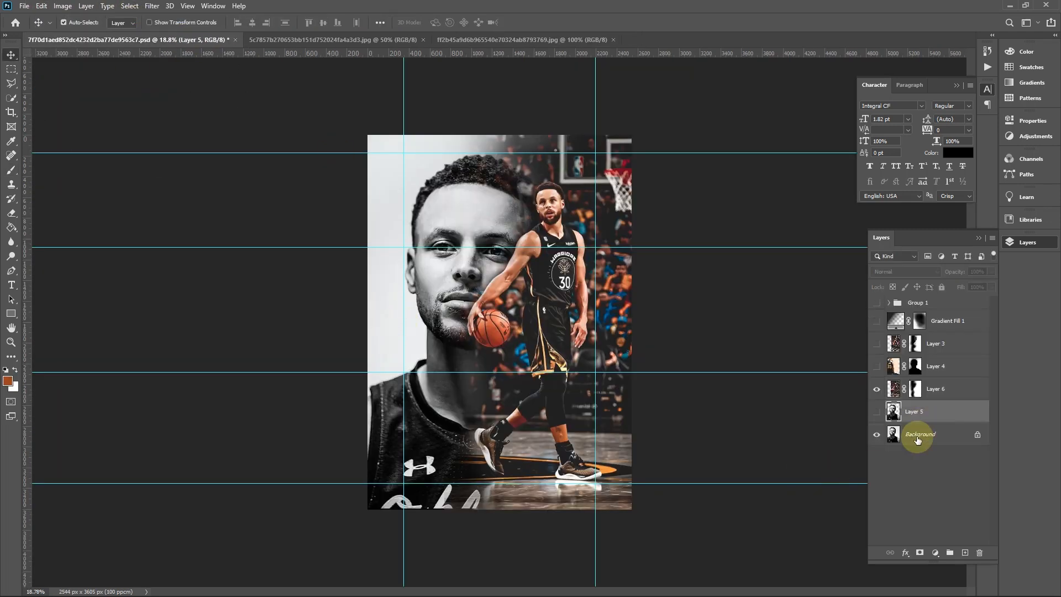
key(ctrl+v)
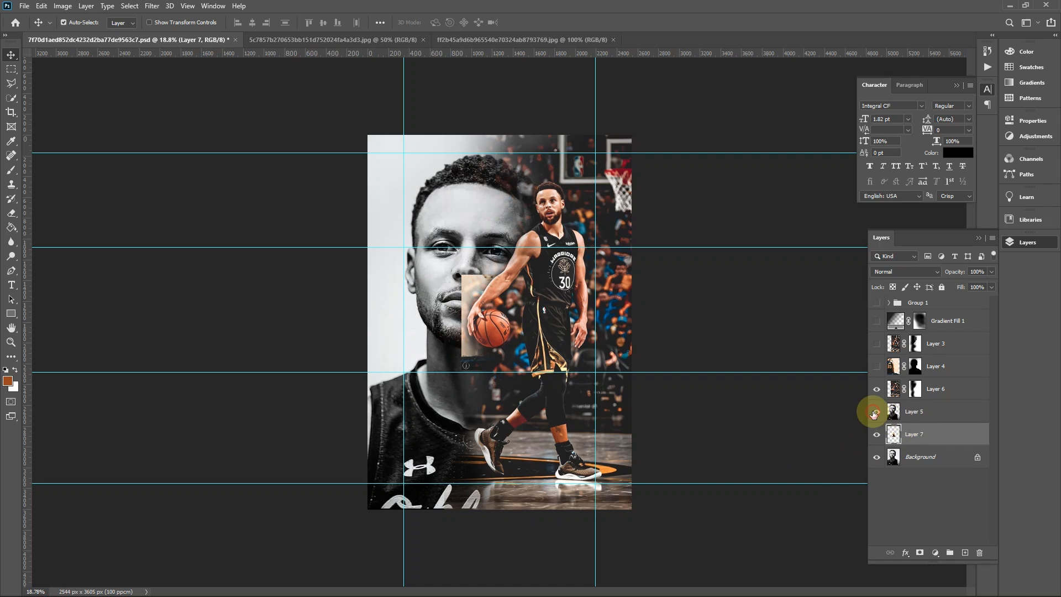
click(875, 412)
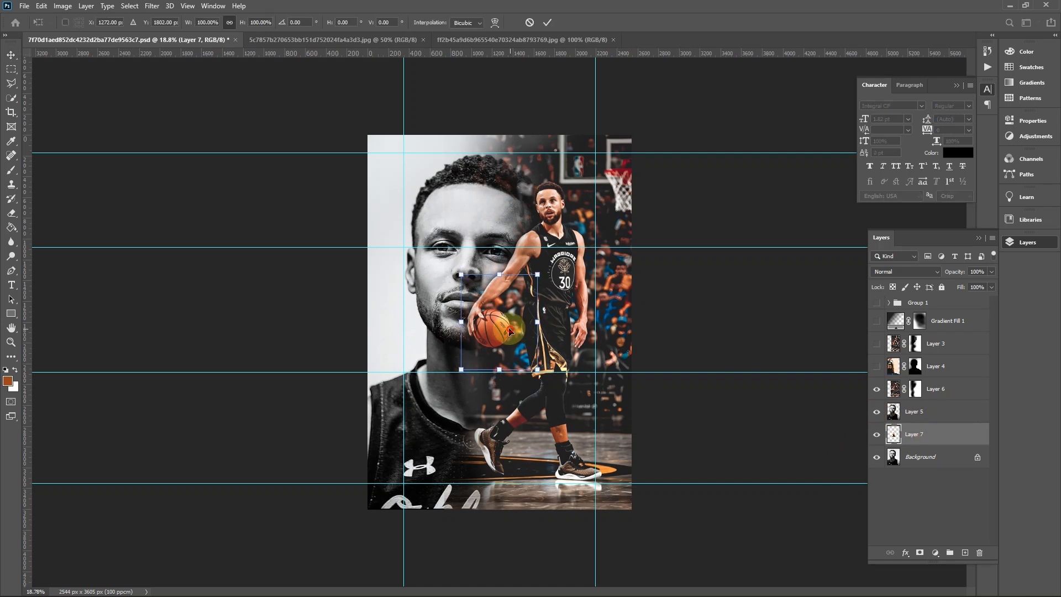
- Scale the seated player photo to about 419% and position its jersey name and number to the left of the portrait's face
key(ctrl+t)
drag(404, 248, 404, 76)
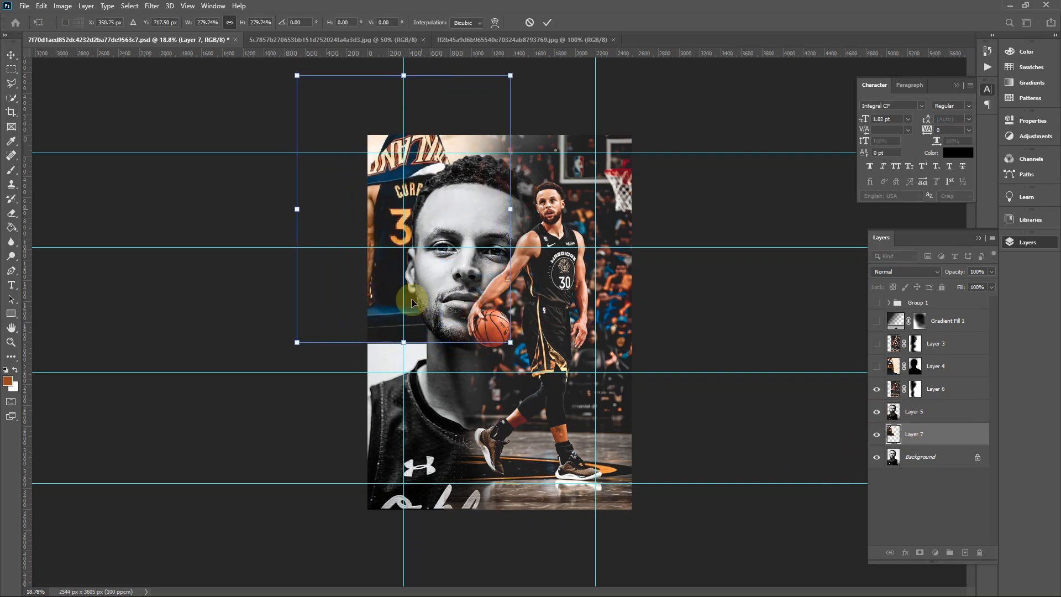
drag(404, 340, 401, 260)
drag(570, 199, 604, 198)
drag(534, 212, 514, 254)
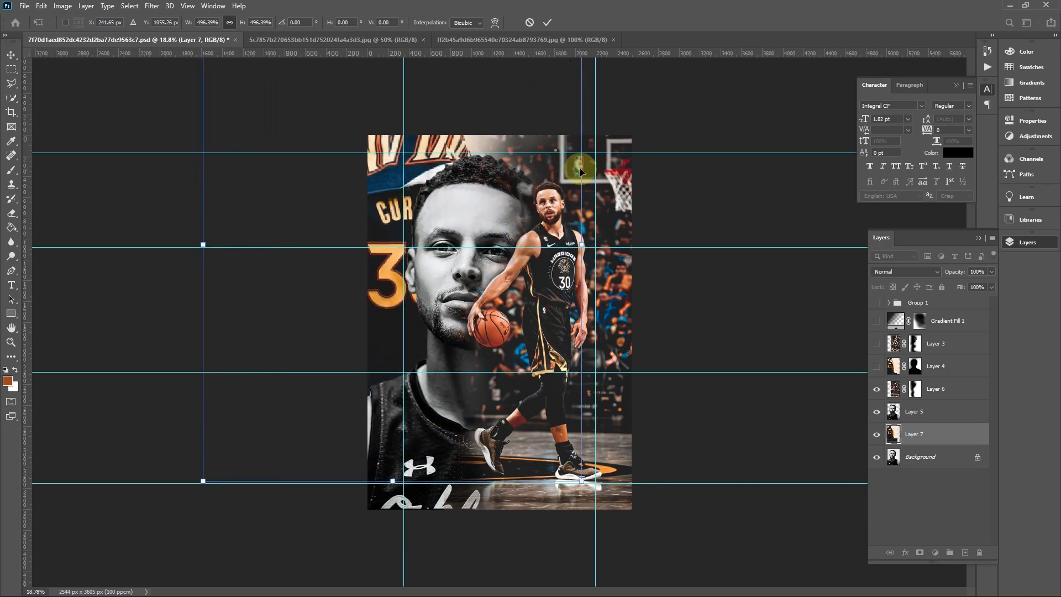
drag(219, 247, 366, 245)
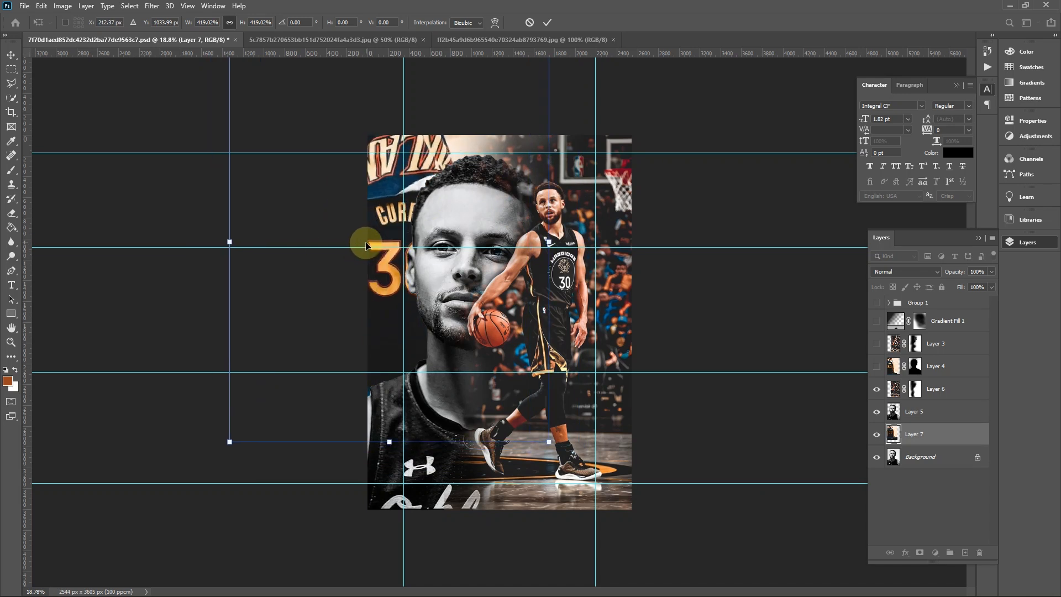
key(Return)
- Add a mask to Layer 5 and dab it near the portrait's ear with a 700 px black brush at 25% opacity
scroll(445, 308, up, 2)
click(906, 410)
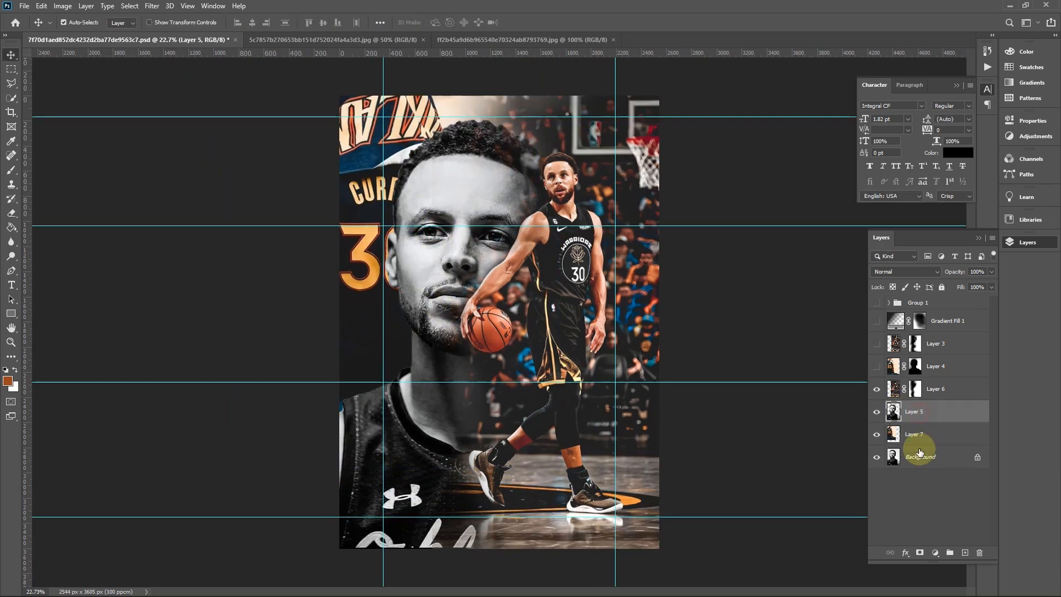
click(920, 553)
key(b)
scroll(690, 493, down, 2)
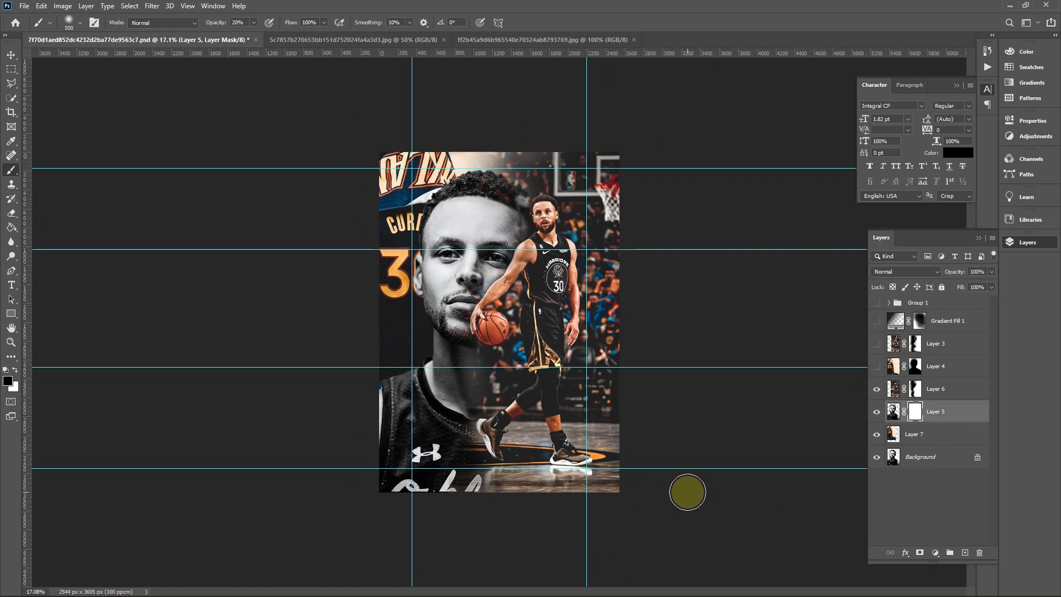
key(2)
key(5)
key(bracketright)
key(bracketright)
click(415, 271)
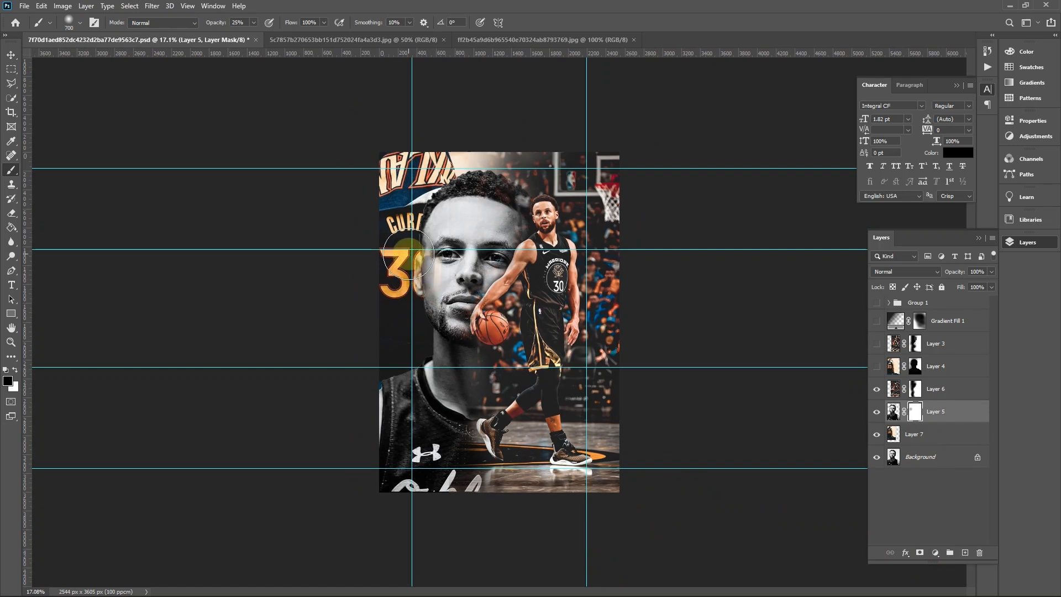
- Paint Layer 5's mask with a 250 px brush along the portrait's hairline and ear, beside the jersey name and number
key(bracketleft)
key(bracketleft)
click(426, 223)
drag(416, 224, 430, 200)
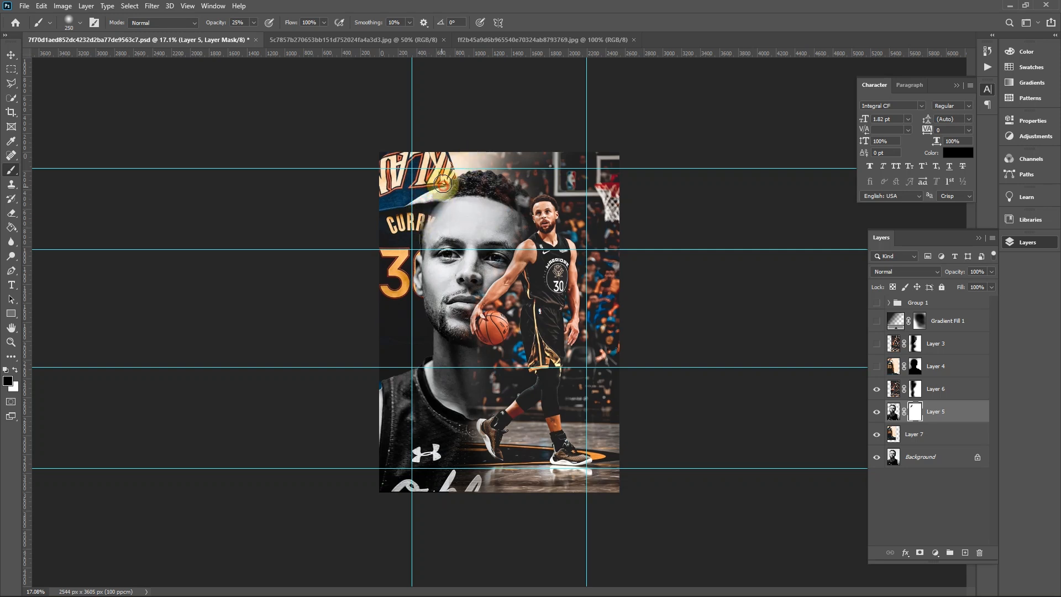
drag(417, 237, 415, 280)
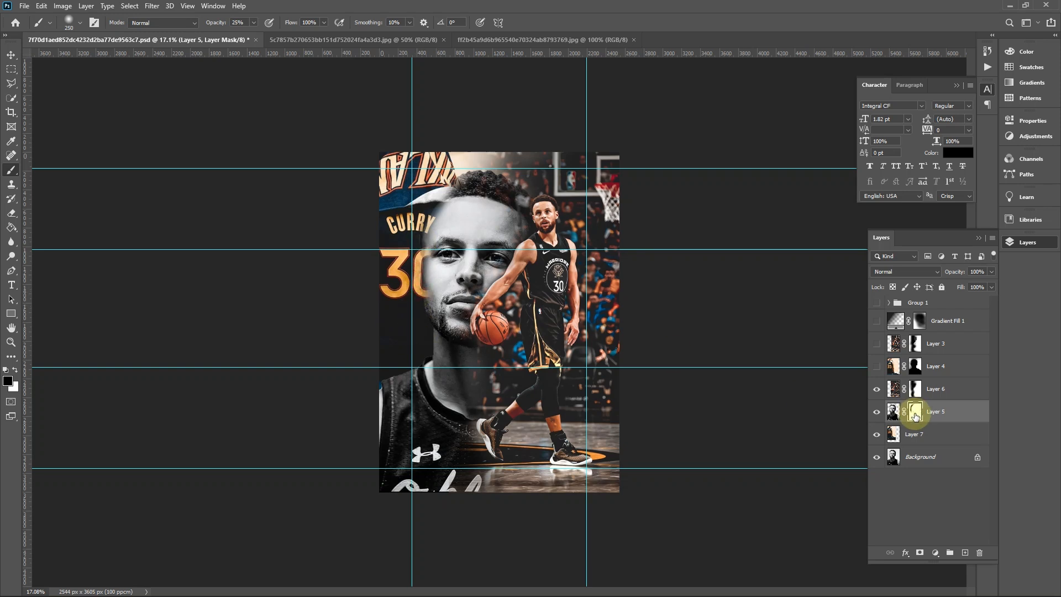
- Add a mask to Layer 7 and paint it black around the portrait's head with a 400 px brush at 15% opacity
click(914, 435)
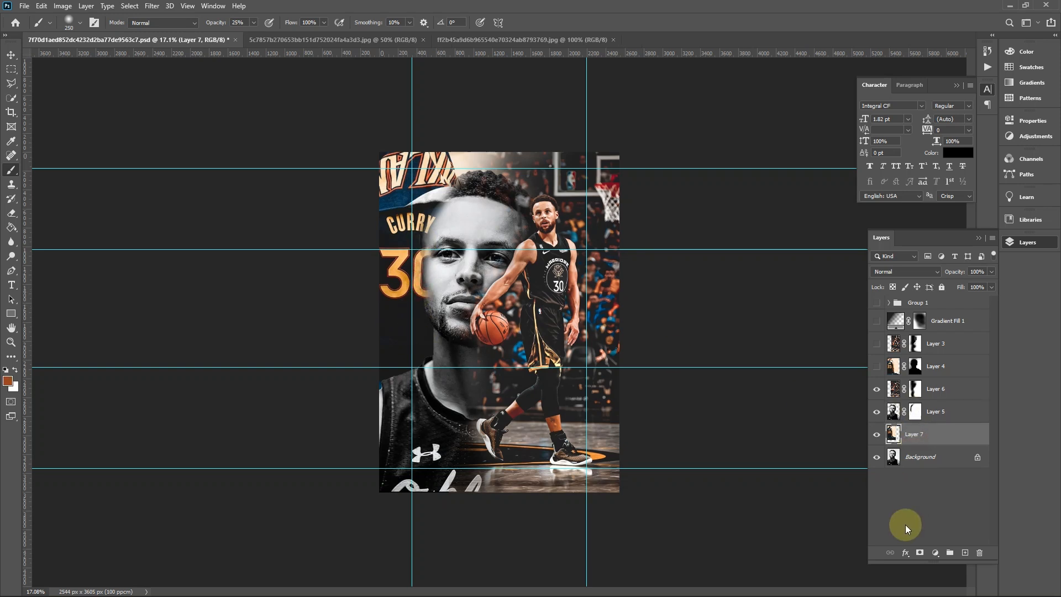
key(])
key(1)
key(5)
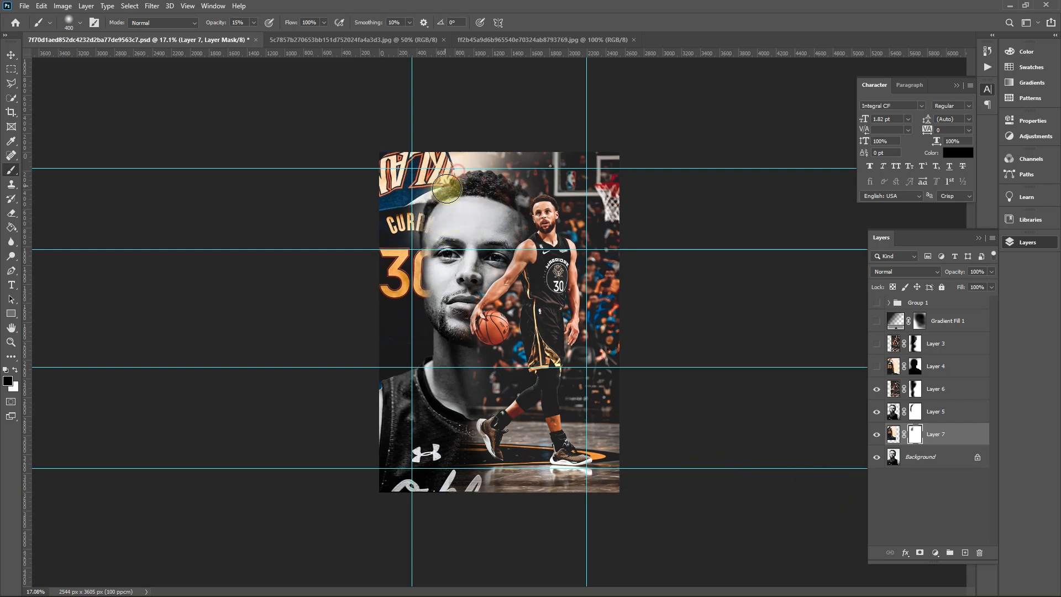
mouse_move(430, 264)
mouse_down()
mouse_move(423, 308)
mouse_move(426, 242)
mouse_move(416, 326)
mouse_move(430, 345)
mouse_move(398, 401)
mouse_move(506, 369)
mouse_up()
- Fade Layer 7 beside the portrait's jaw and neck by painting its mask with an 800 px brush
key(bracketright)
key(bracketright)
key(bracketright)
key(bracketright)
mouse_move(434, 338)
mouse_down()
mouse_move(447, 377)
mouse_move(422, 356)
mouse_up()
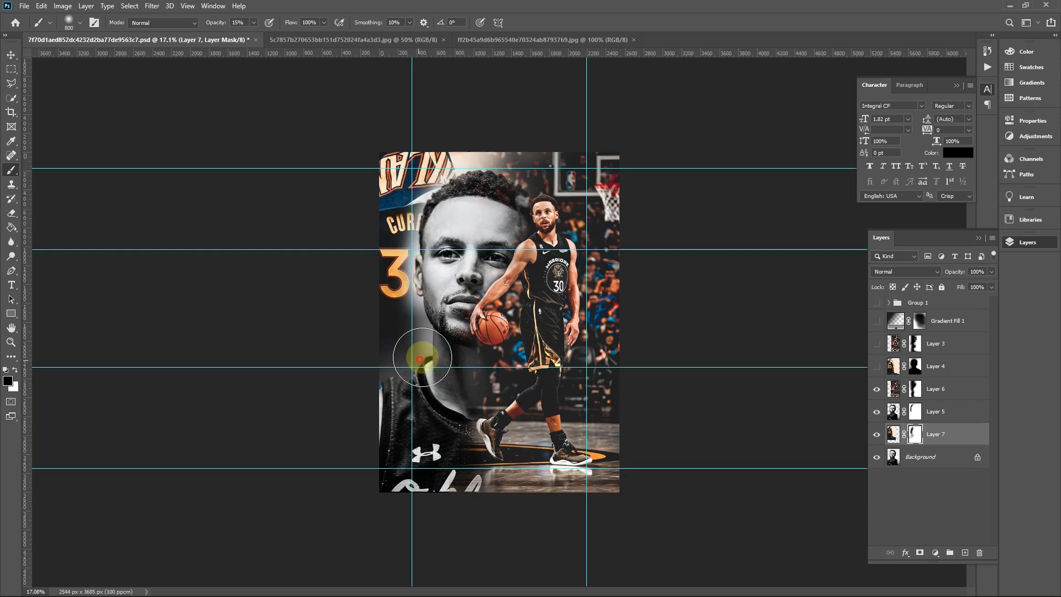
- Fade the jersey name and number by painting Layer 7's mask with a 2100 px brush at 15% opacity
key(1)
key(5)
key(bracketright)
key(bracketright)
key(bracketright)
key(bracketright)
key(bracketright)
key(bracketright)
key(bracketright)
key(bracketright)
key(bracketright)
key(bracketright)
key(bracketright)
key(bracketright)
key(bracketright)
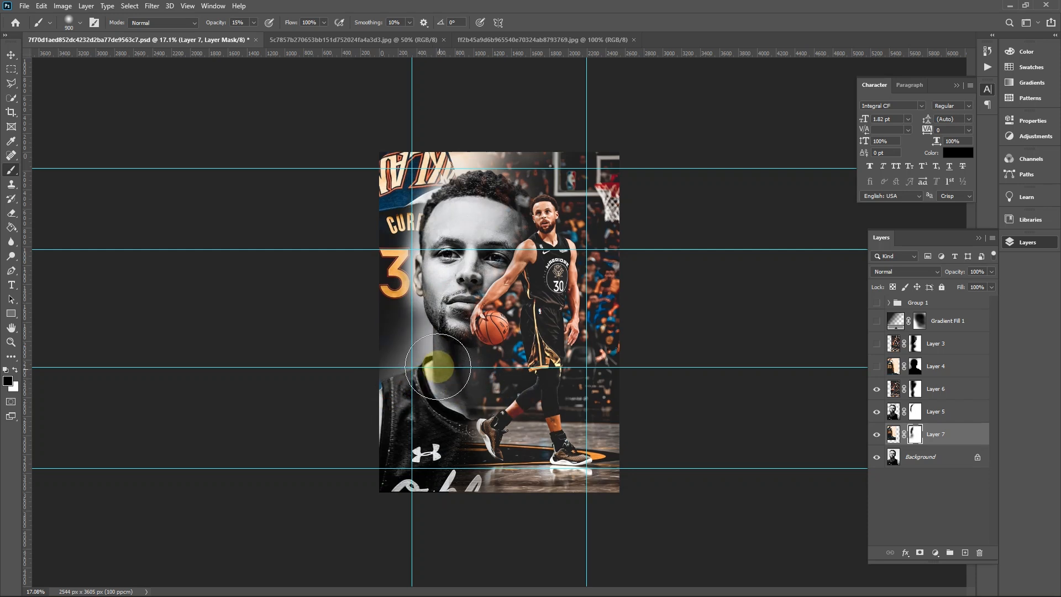
mouse_move(427, 326)
mouse_down()
mouse_move(429, 302)
mouse_move(468, 280)
mouse_move(476, 261)
mouse_move(465, 321)
mouse_move(468, 310)
mouse_move(434, 338)
mouse_move(426, 333)
mouse_move(455, 234)
mouse_move(487, 189)
mouse_move(503, 185)
mouse_move(467, 336)
mouse_move(395, 218)
mouse_up()
click(11, 55)
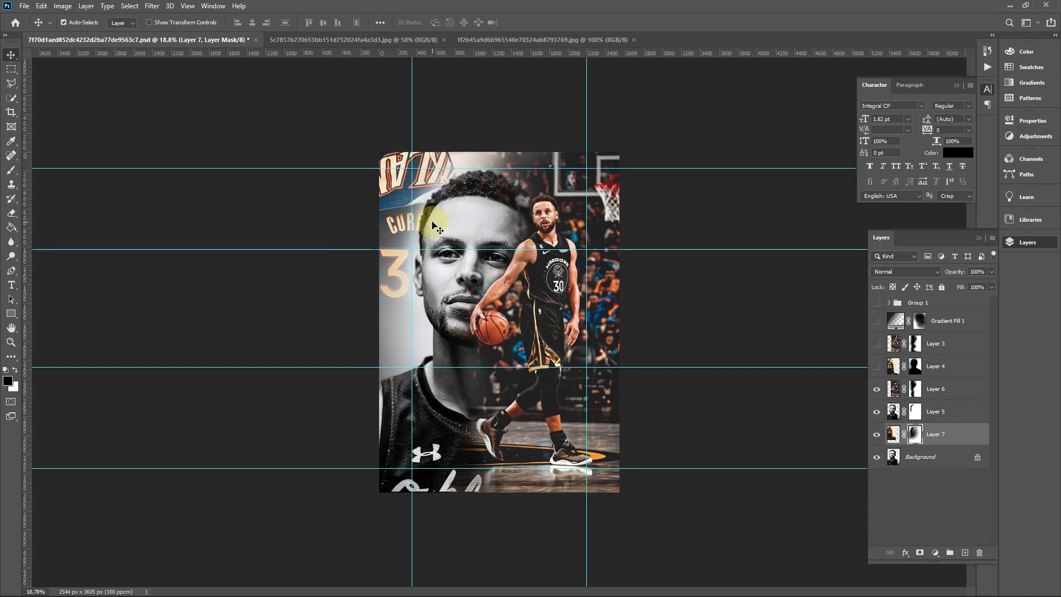
scroll(433, 226, up, 1)
- Paint Layer 5's mask black over the portrait's neck and face with a 1400 px brush at 15% opacity
click(914, 416)
click(913, 418)
key(b)
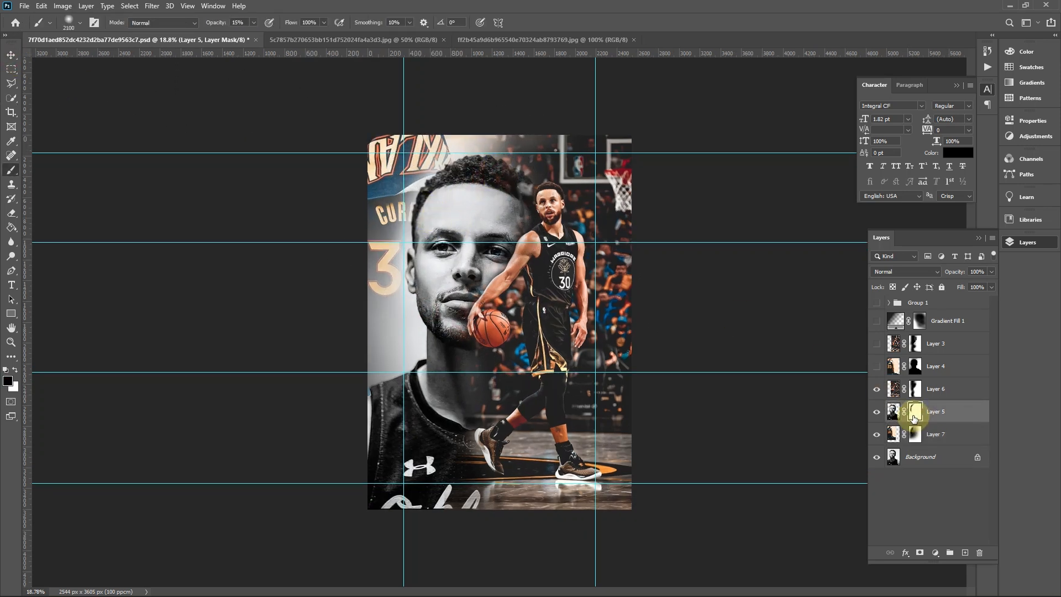
key(bracketleft)
key(bracketleft)
key(bracketleft)
key(bracketleft)
key(bracketleft)
key(bracketleft)
key(bracketleft)
key(bracketleft)
key(bracketleft)
key(bracketleft)
key(bracketleft)
click(459, 340)
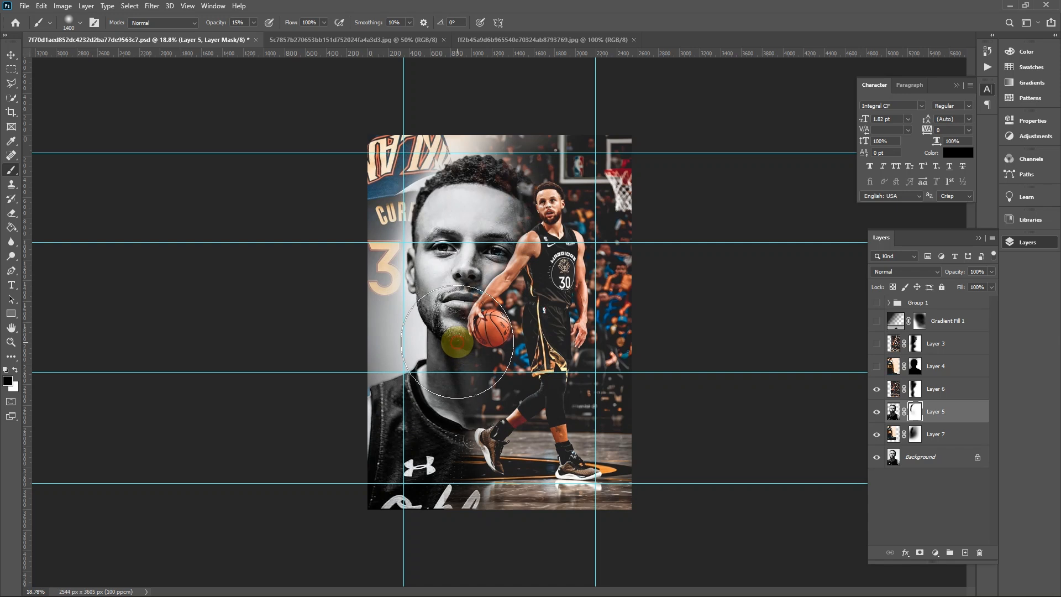
mouse_move(456, 202)
mouse_down()
mouse_move(457, 211)
mouse_move(464, 185)
mouse_move(497, 184)
mouse_move(525, 237)
mouse_up()
- Restore the portrait's forehead, face and neck by painting Layer 5's mask white with a 900 px brush
key(x)
key(bracketleft)
key(bracketleft)
key(bracketleft)
key(bracketleft)
key(bracketleft)
click(490, 188)
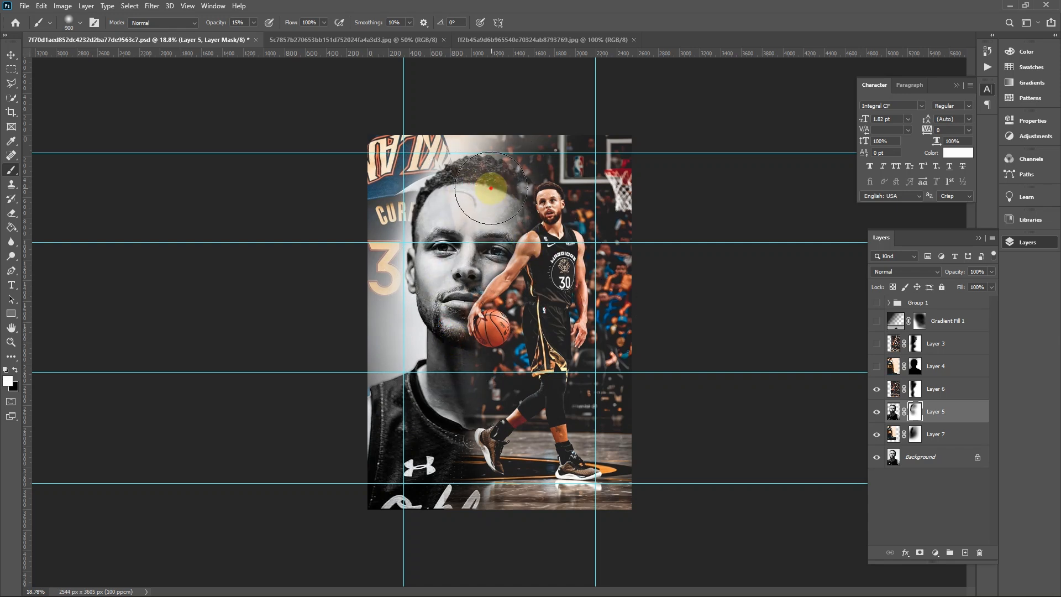
mouse_move(456, 228)
mouse_down()
mouse_move(484, 171)
mouse_move(480, 200)
mouse_move(487, 162)
mouse_move(464, 234)
mouse_move(461, 196)
mouse_up()
mouse_move(504, 242)
mouse_down()
mouse_move(468, 241)
mouse_move(510, 224)
mouse_move(431, 398)
mouse_move(442, 387)
mouse_up()
- Touch up Layer 5's mask from the portrait's hair to the shoulder, and dab black on Layer 7's mask at the shoulder edge
scroll(534, 211, up, 3)
scroll(521, 210, down, 3)
mouse_move(513, 141)
mouse_down()
mouse_move(520, 207)
mouse_move(478, 399)
mouse_move(480, 347)
mouse_move(454, 409)
mouse_move(401, 414)
mouse_move(365, 401)
mouse_up()
click(914, 433)
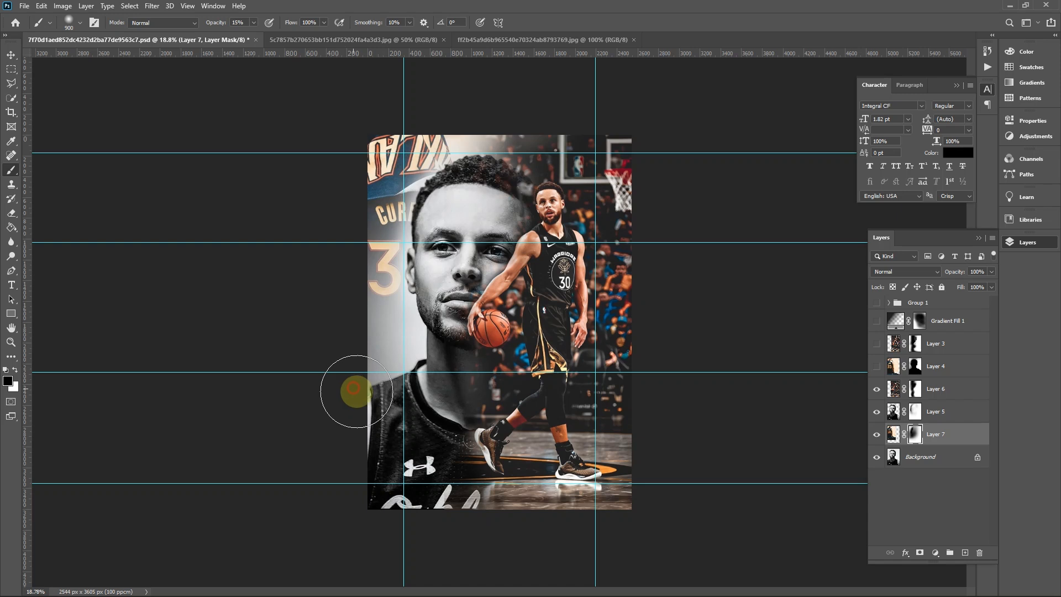
drag(356, 392, 360, 395)
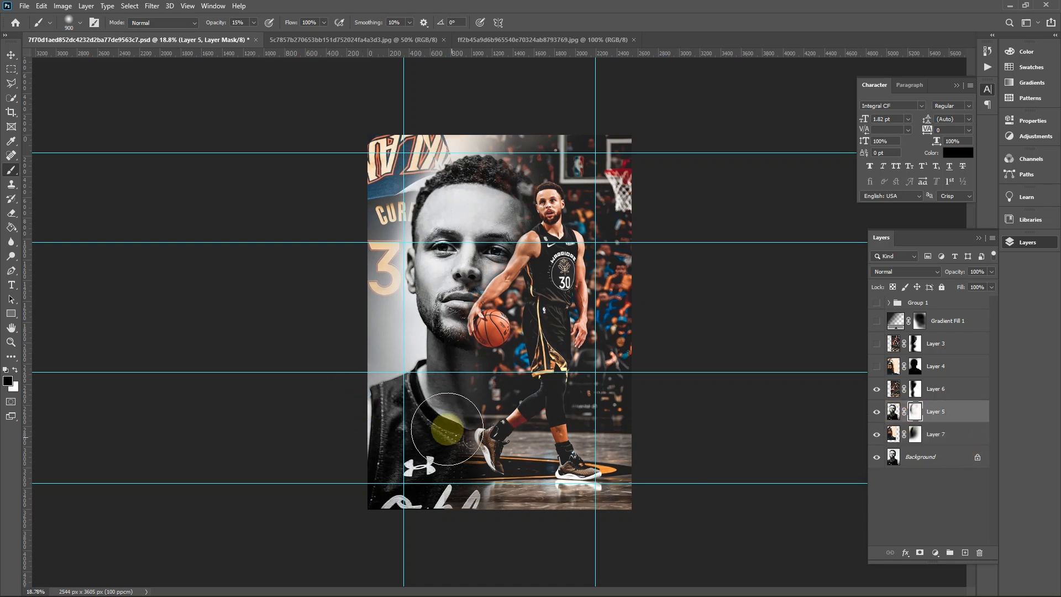
- Group the hidden layers Gradient Fill 1, Layer 3 and Layer 4
click(917, 459)
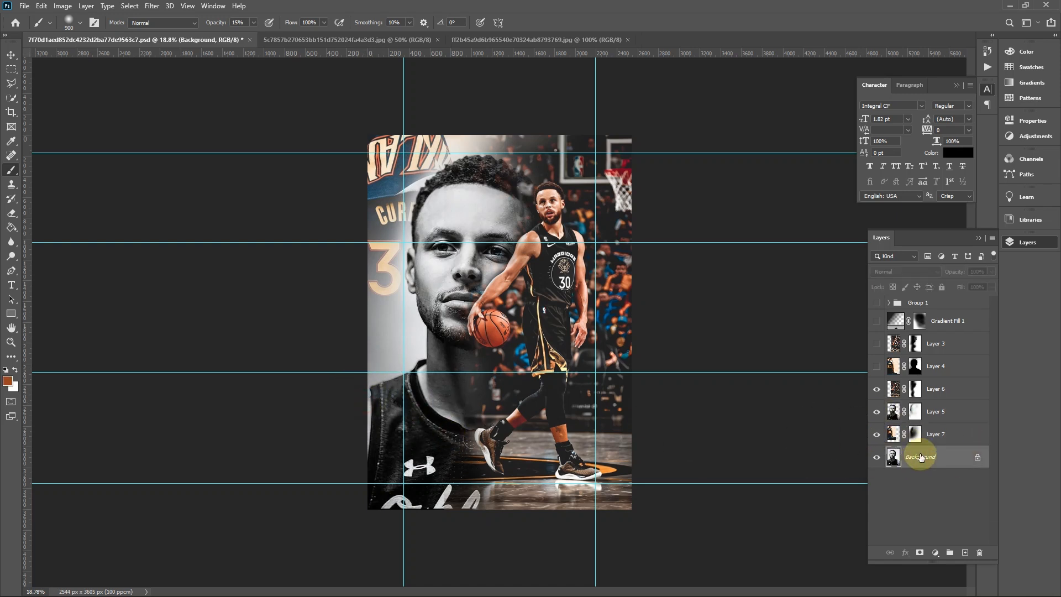
click(935, 392)
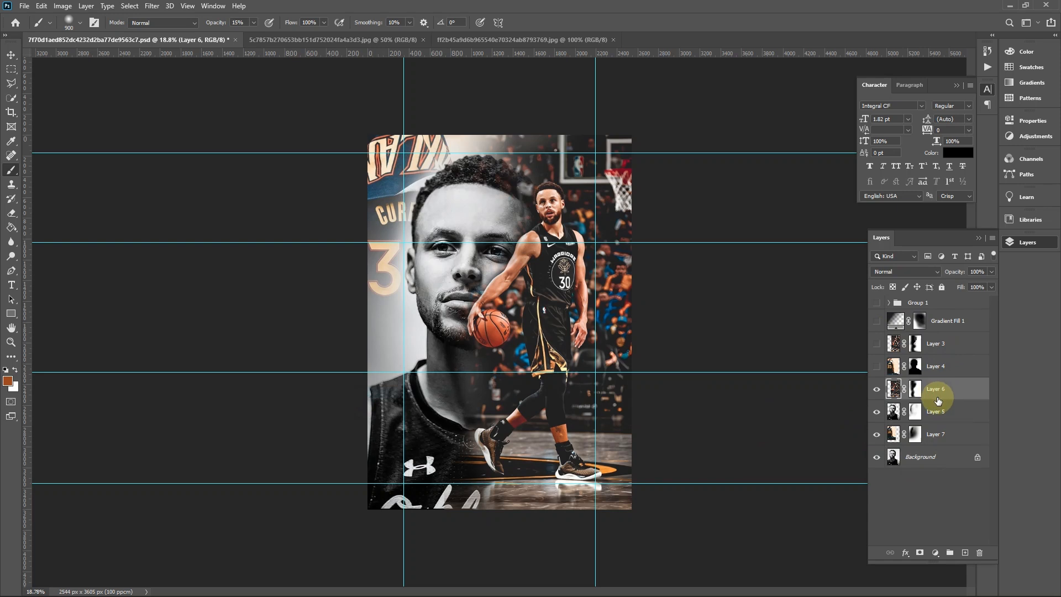
click(934, 369)
click(943, 328)
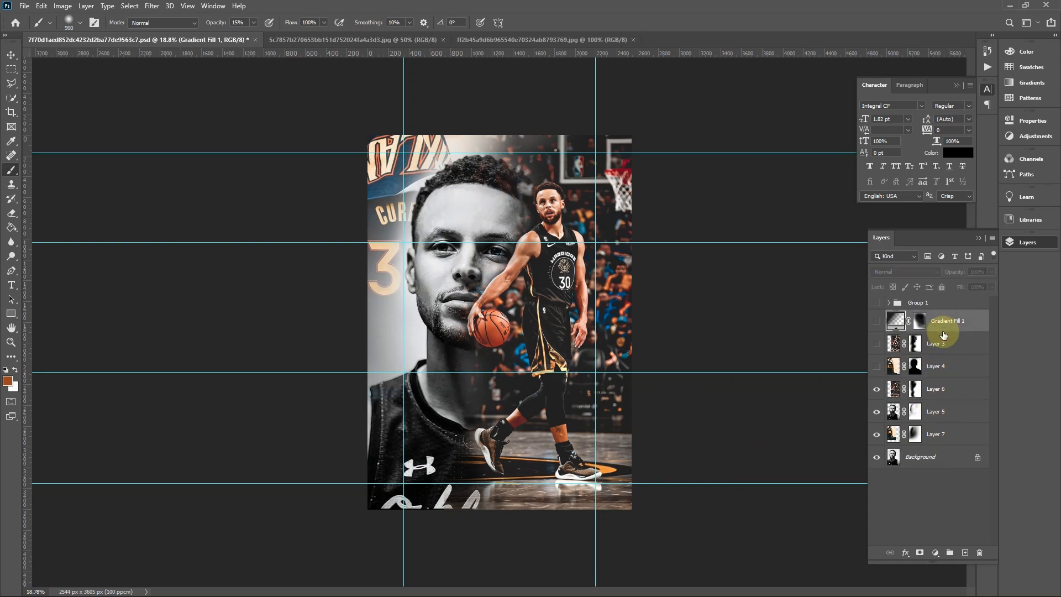
shift+click(939, 366)
key(ctrl+g)
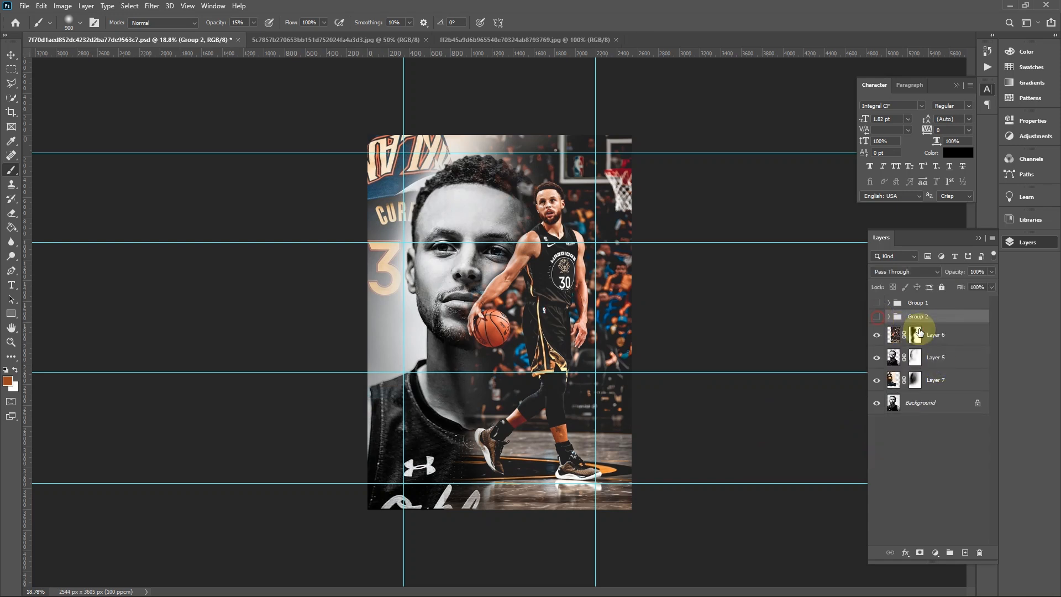
- Add a linear gradient fill layer above Layer 6, angled at 66.86° and shifted toward the poster's lower edge
click(919, 332)
click(935, 553)
click(956, 366)
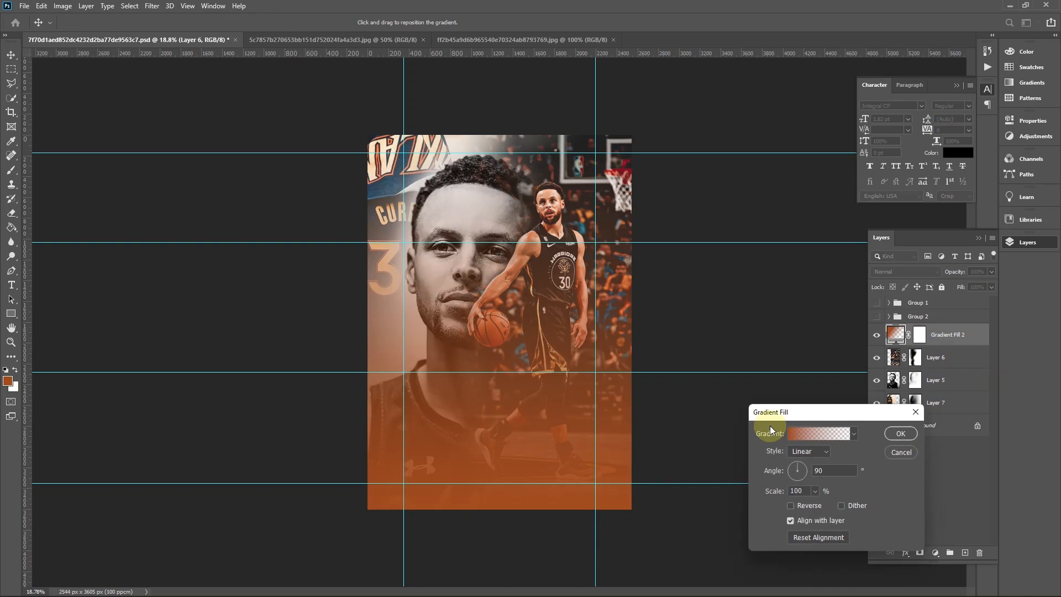
click(801, 461)
drag(522, 425, 447, 454)
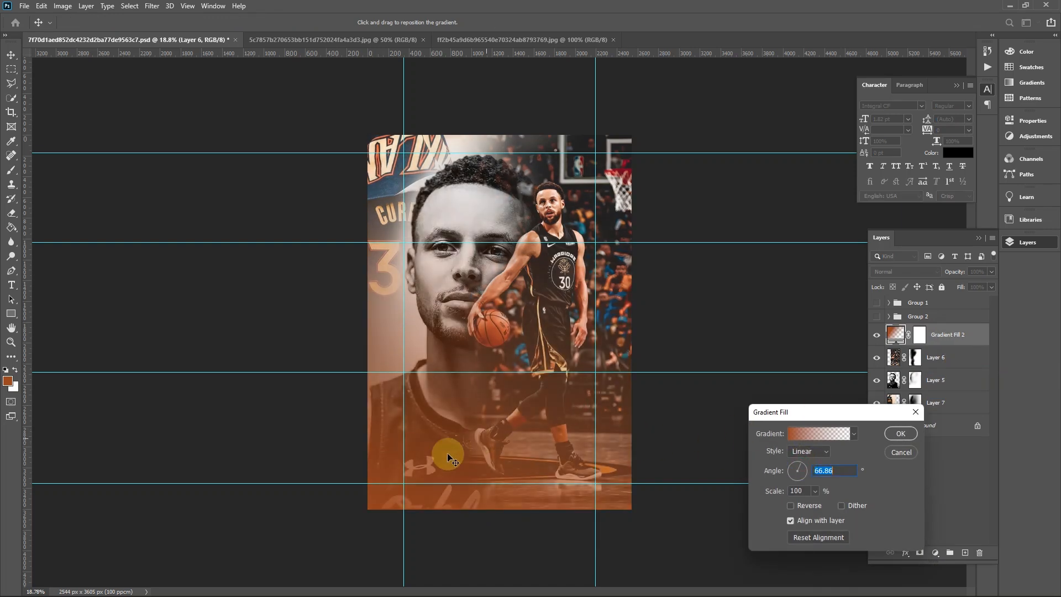
- Recolor the gradient's opaque stop with a near-black sampled from the arena background beside the standing player's head
click(808, 430)
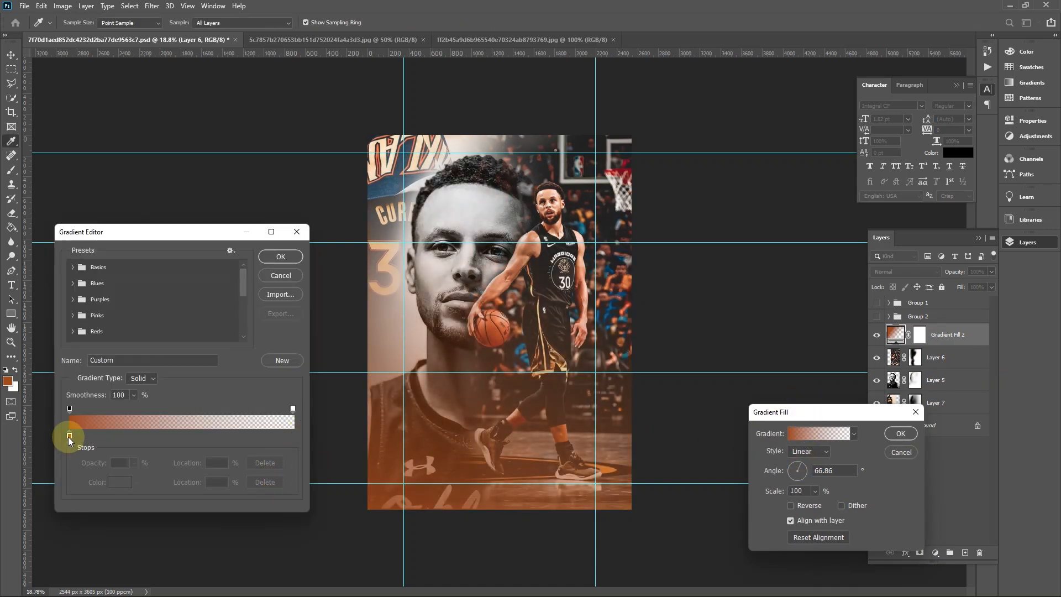
click(584, 198)
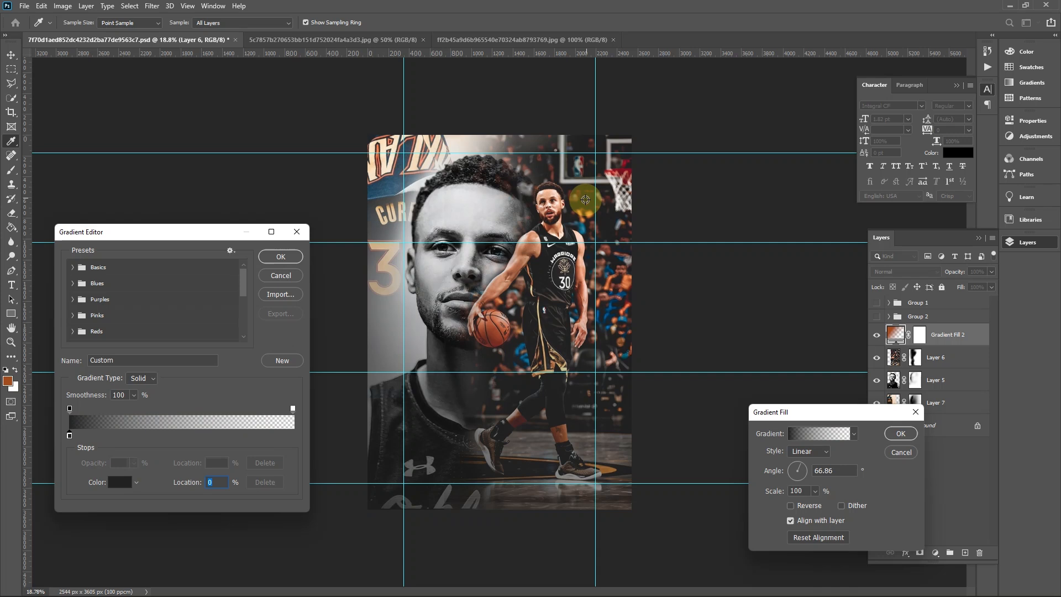
click(281, 257)
- Set the gradient's angle to about 74.8° and reposition it over the lower part of the poster, keeping the fill
drag(455, 467, 580, 437)
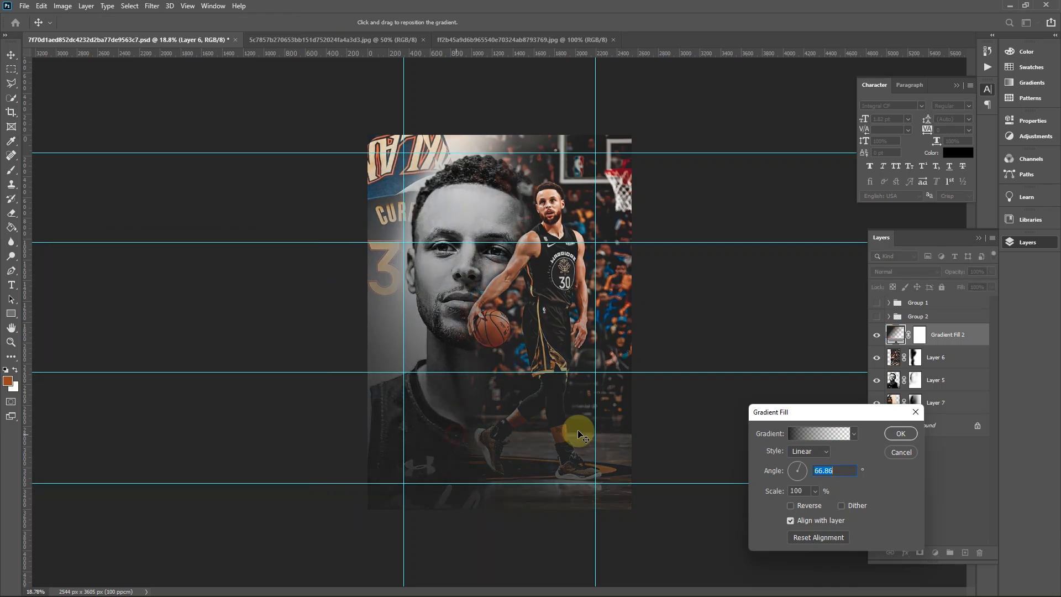
click(799, 465)
drag(400, 397, 442, 439)
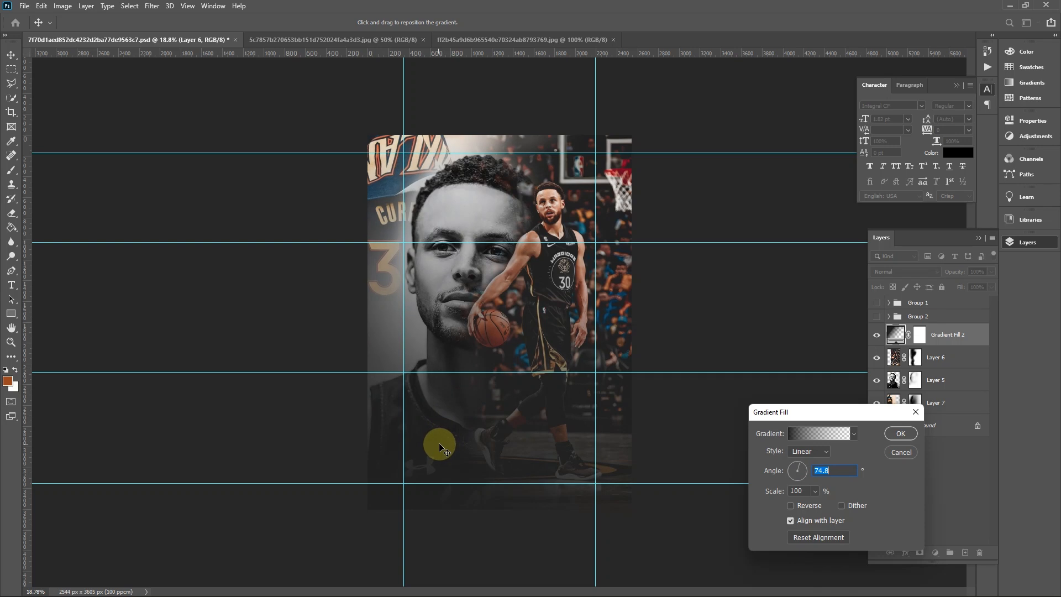
mouse_move(479, 456)
mouse_down()
mouse_move(449, 407)
mouse_move(414, 433)
mouse_move(446, 434)
mouse_move(448, 421)
mouse_up()
click(899, 435)
- Clear the dark gradient from the portrait's face and the standing player by painting its mask black, raising brush opacity to 25%
click(922, 336)
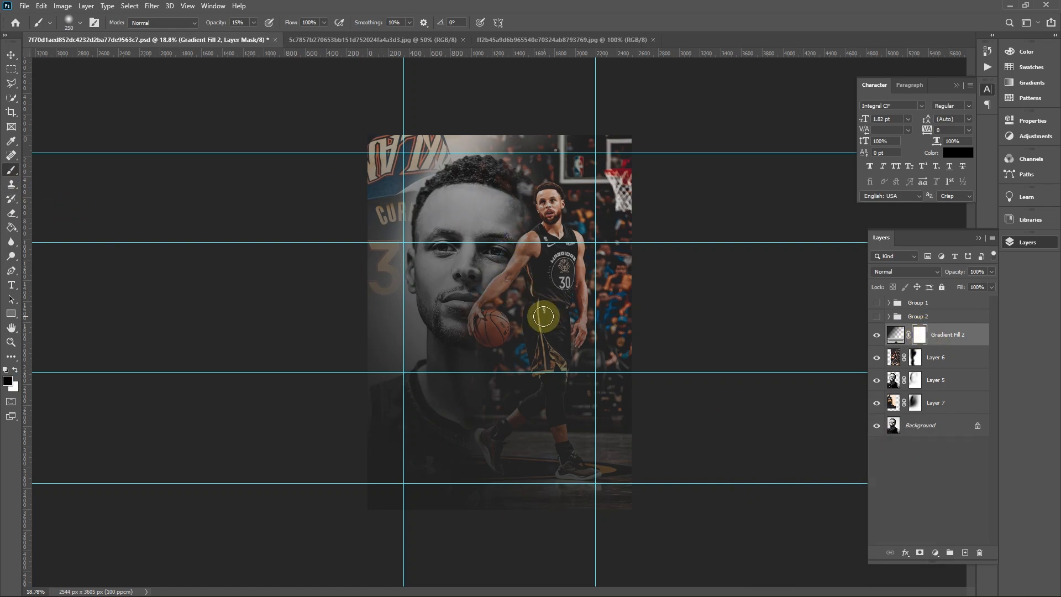
mouse_move(507, 332)
mouse_down()
mouse_move(538, 211)
mouse_move(473, 361)
mouse_move(438, 213)
mouse_move(384, 279)
mouse_move(476, 173)
mouse_up()
key(2)
key(5)
mouse_move(489, 272)
mouse_down()
mouse_move(466, 260)
mouse_move(427, 173)
mouse_move(515, 158)
mouse_move(548, 297)
mouse_move(540, 395)
mouse_move(594, 458)
mouse_move(629, 453)
mouse_move(628, 476)
mouse_move(644, 482)
mouse_move(638, 443)
mouse_move(518, 338)
mouse_move(556, 454)
mouse_move(477, 362)
mouse_move(455, 310)
mouse_move(470, 374)
mouse_move(452, 355)
mouse_move(464, 284)
mouse_move(485, 342)
mouse_move(534, 161)
mouse_move(594, 222)
mouse_move(586, 383)
mouse_move(596, 265)
mouse_move(599, 299)
mouse_up()
click(607, 457)
- Resize the brush and paint the gradient's mask over the crowd beside the standing player's legs
key(])
key(])
key(])
key(])
key([)
key([)
key([)
key([)
key([)
key([)
key([)
mouse_move(625, 381)
mouse_down()
mouse_move(438, 346)
mouse_move(440, 396)
mouse_move(616, 321)
mouse_up()
- Bring the gradient back over the portrait's outer shoulder by painting its mask white with a 1300 px brush
key(x)
key(bracketright)
key(bracketright)
key(bracketright)
mouse_move(365, 410)
mouse_down()
mouse_move(385, 471)
mouse_move(376, 426)
mouse_move(515, 513)
mouse_move(386, 432)
mouse_up()
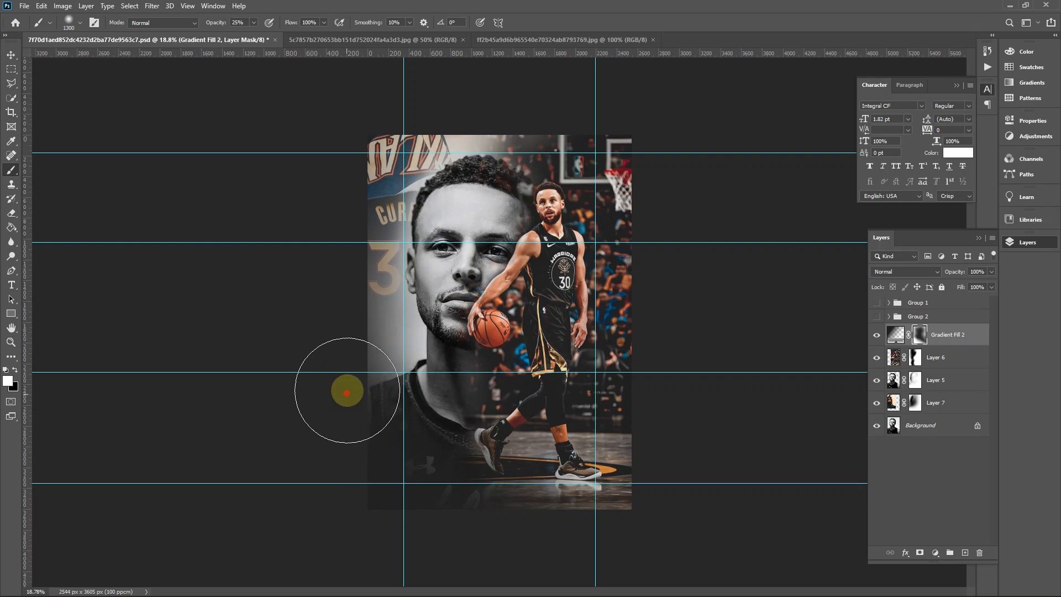
- Paint the gradient's mask black from the portrait's hair down to the player's shoes with a brush enlarged to 1600 px
scroll(461, 368, up, 1)
key(x)
key(bracketright)
key(bracketright)
key(bracketright)
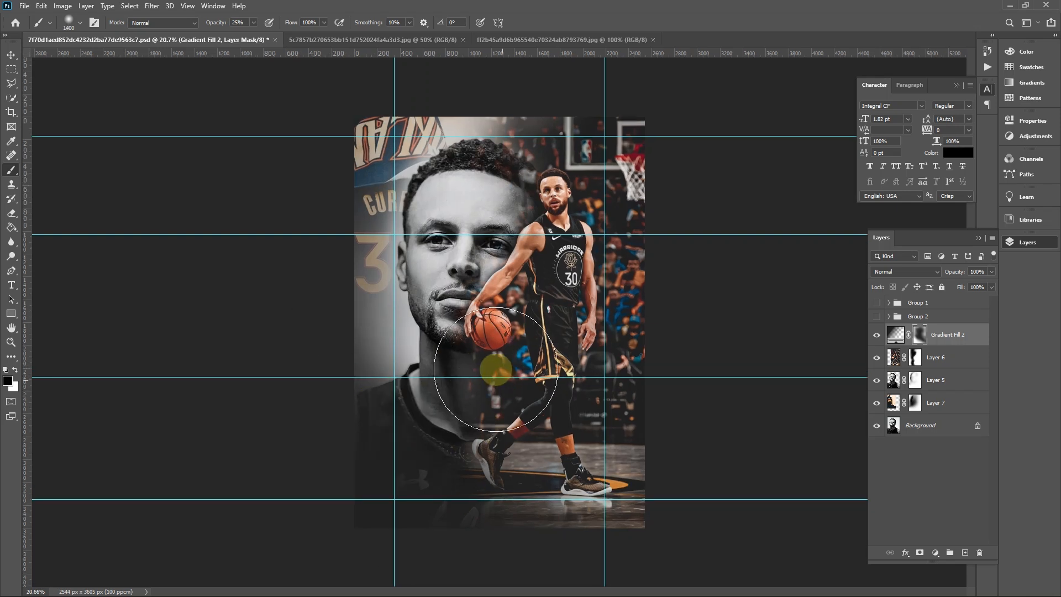
click(517, 151)
mouse_move(517, 151)
mouse_down()
mouse_move(535, 383)
mouse_move(592, 486)
mouse_up()
- Paint the gradient's mask with an 1100 px brush at 25% opacity from the portrait's shoulder across the poster's lower part
key(x)
key(z)
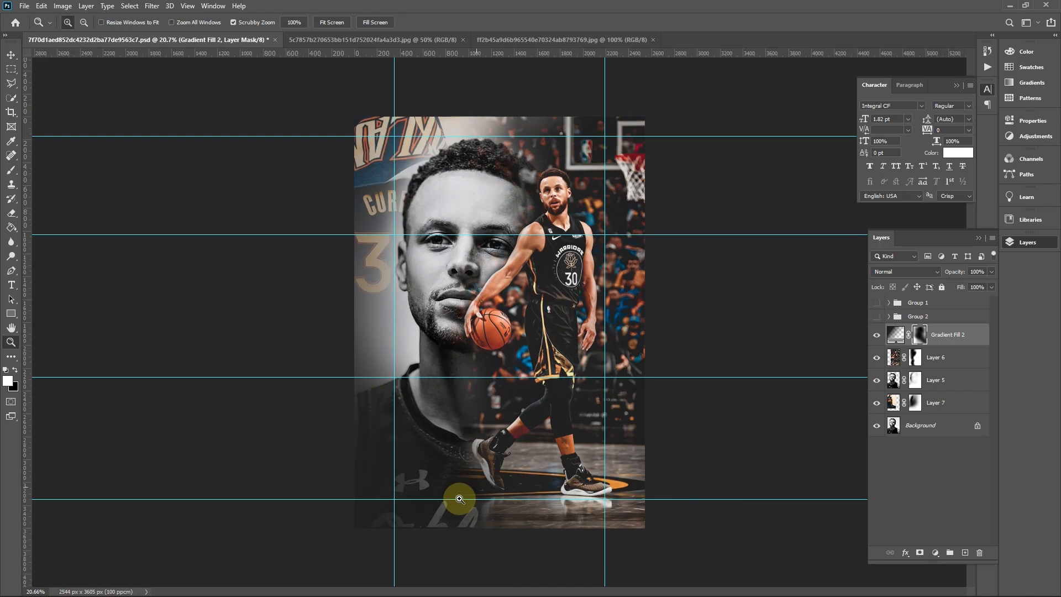
click(3, 167)
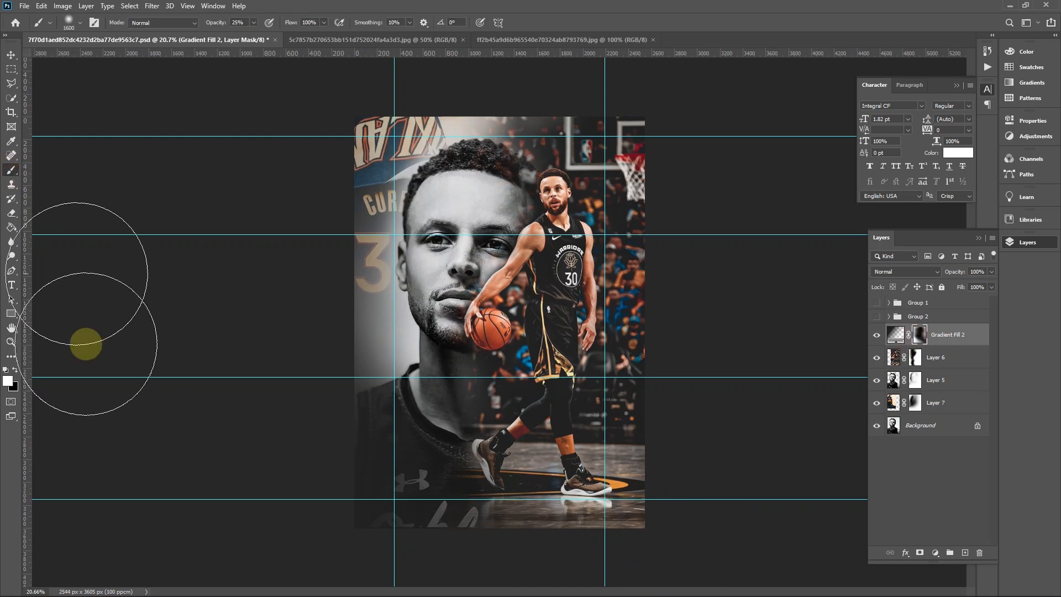
key(x)
key(bracketleft)
key(bracketleft)
key(bracketleft)
key(bracketleft)
key(bracketleft)
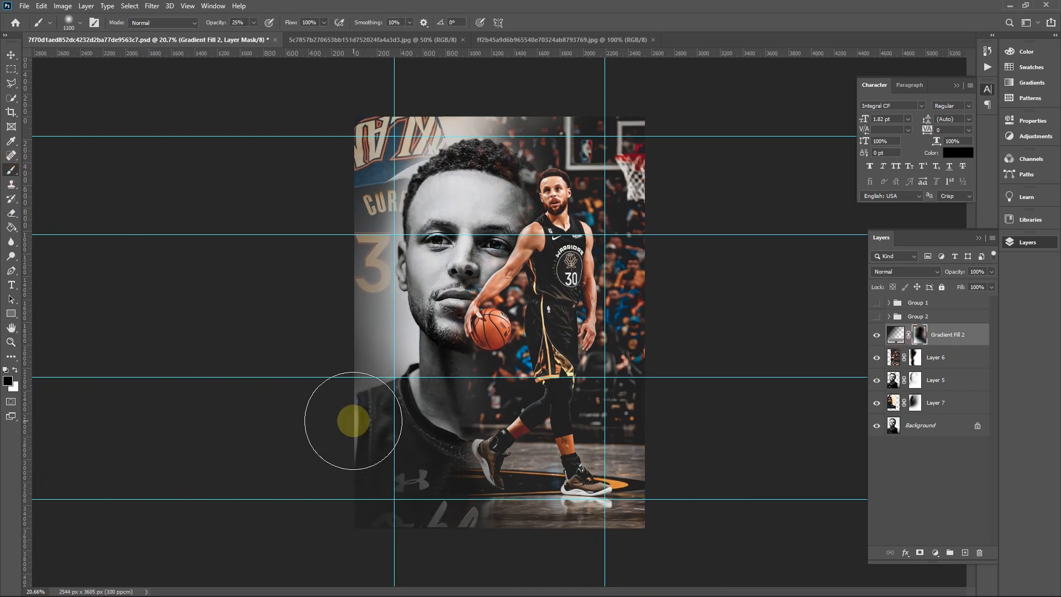
mouse_move(359, 433)
mouse_down()
mouse_move(361, 511)
mouse_move(373, 518)
mouse_move(378, 479)
mouse_move(410, 545)
mouse_move(398, 467)
mouse_move(550, 508)
mouse_move(417, 514)
mouse_move(658, 533)
mouse_move(474, 531)
mouse_move(569, 500)
mouse_move(509, 450)
mouse_move(639, 462)
mouse_up()
- Touch up the gradient's mask above the portrait's hair with an 800 px brush
key(ctrl+plus)
key(ctrl+0)
key(x)
key(bracketleft)
key(bracketleft)
drag(507, 143, 521, 119)
- Show Group 1 with the title text, scale it to 95.56% and position it over the portrait's jersey
click(930, 358)
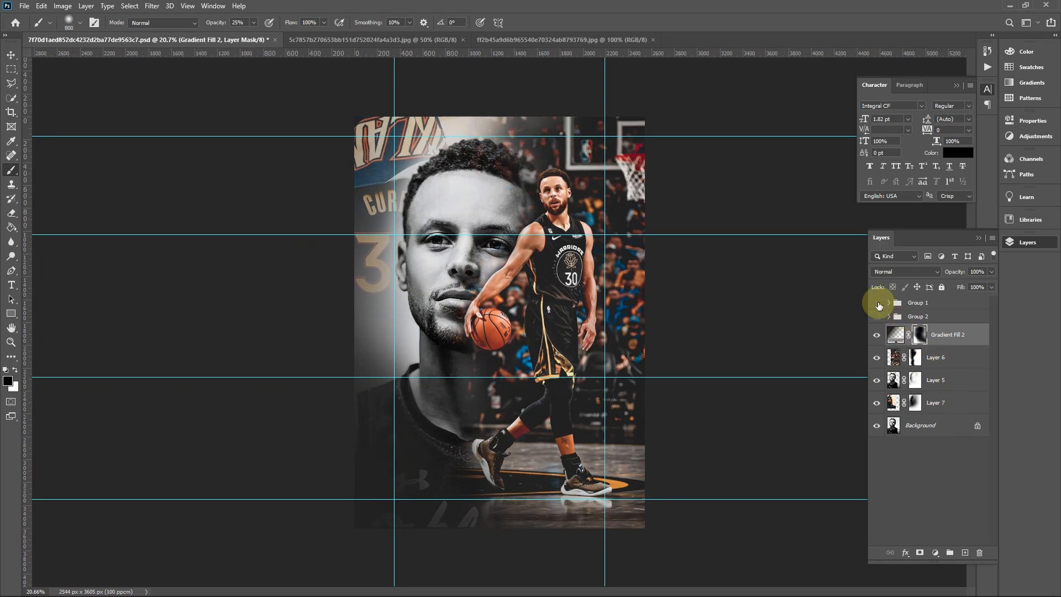
click(902, 306)
click(876, 302)
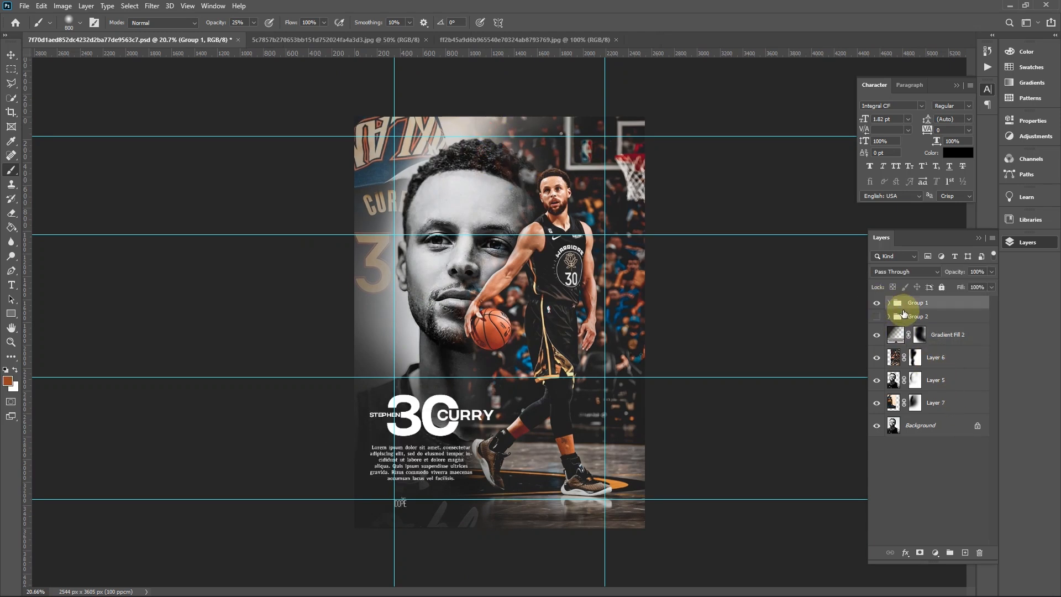
key(ctrl+t)
drag(490, 454, 446, 444)
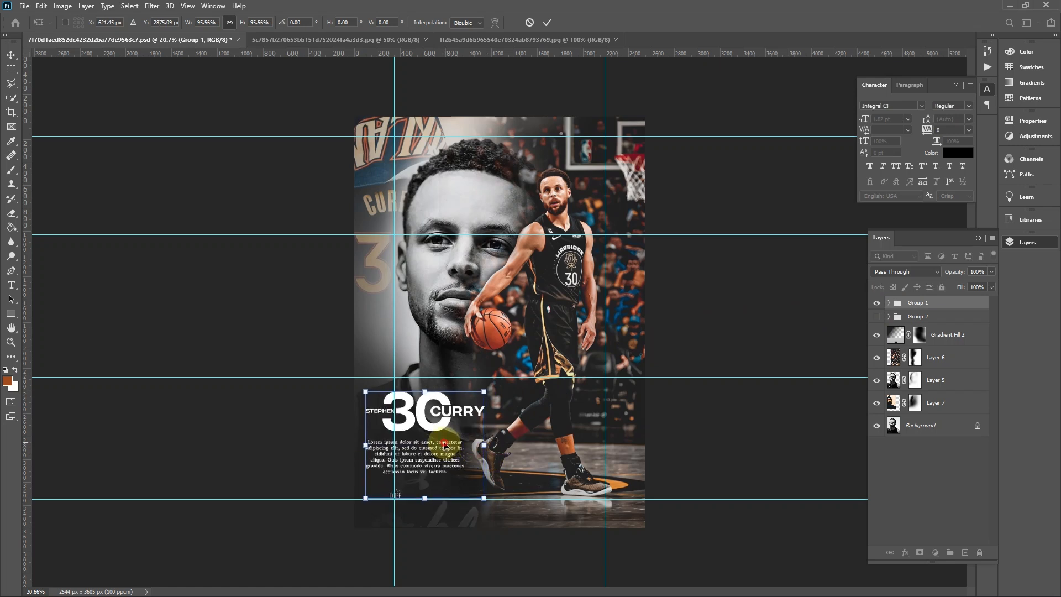
key(Return)
- Reorder the layer stack so that Group 2 sits above Group 1
click(12, 58)
key(ctrl+plus)
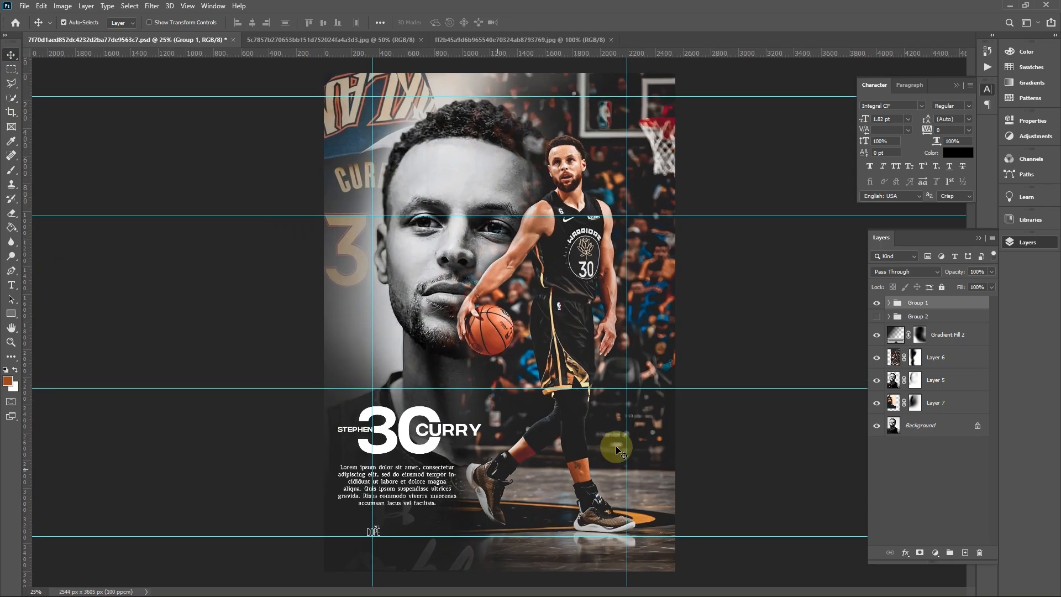
drag(938, 324, 937, 324)
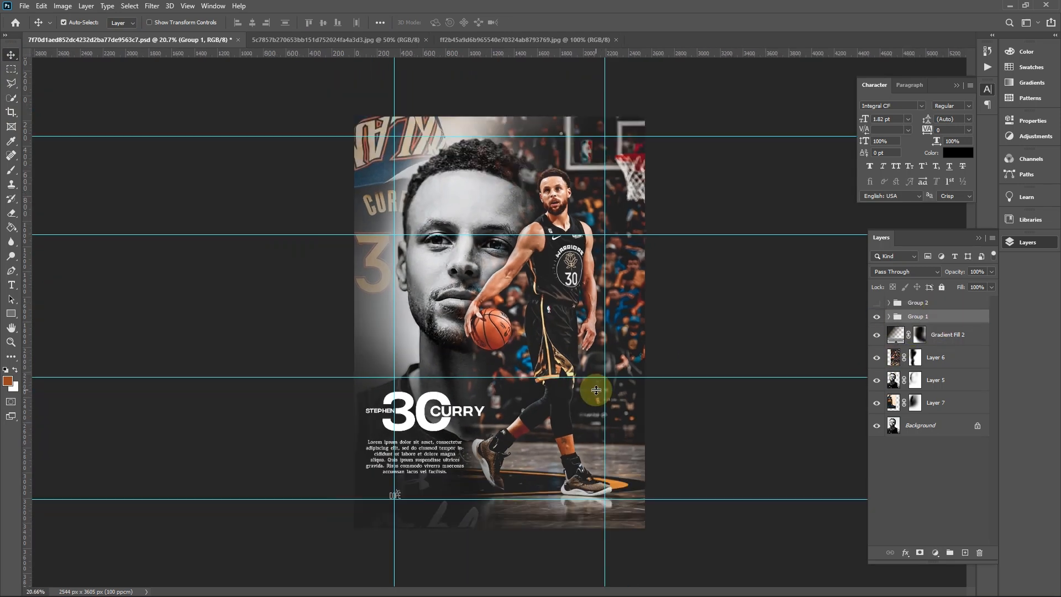